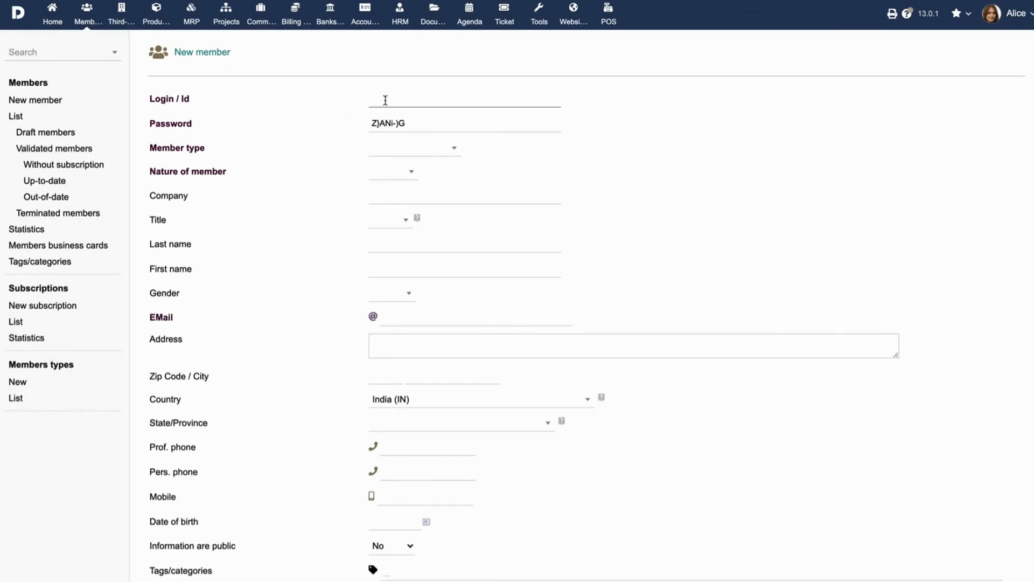
Enter the new member's login ID and replace the generated password with the account password
key("Tab")
key("ctrl+a")
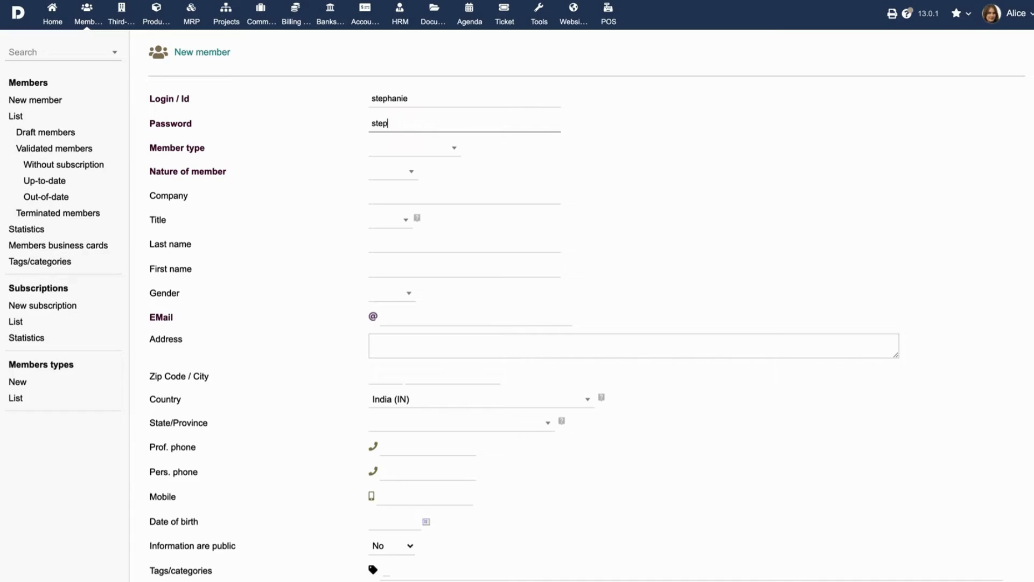
Set the member type to Board members and the nature of member to Physical
left_click(405, 150)
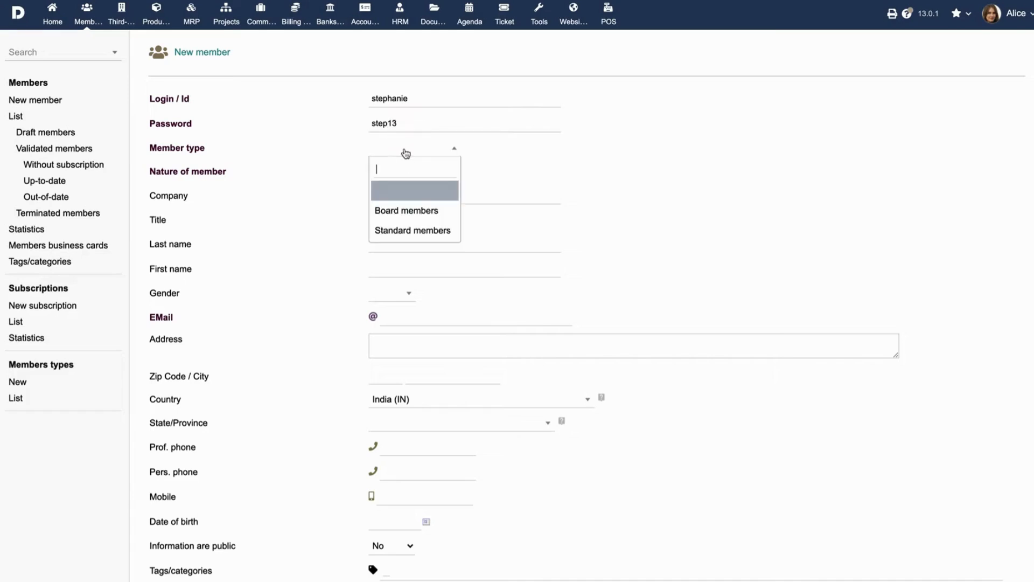
left_click(404, 215)
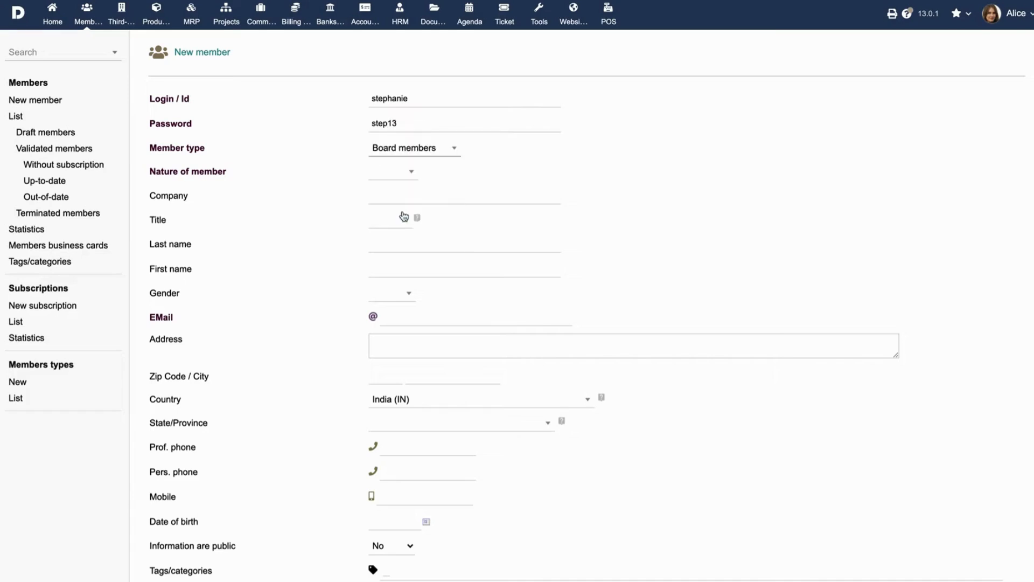
left_click(403, 177)
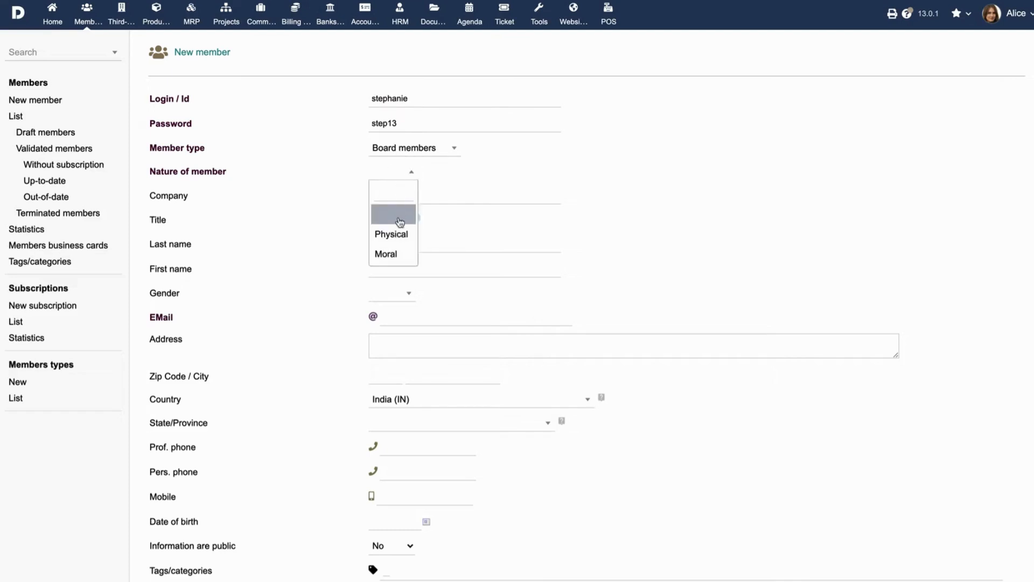
left_click(397, 233)
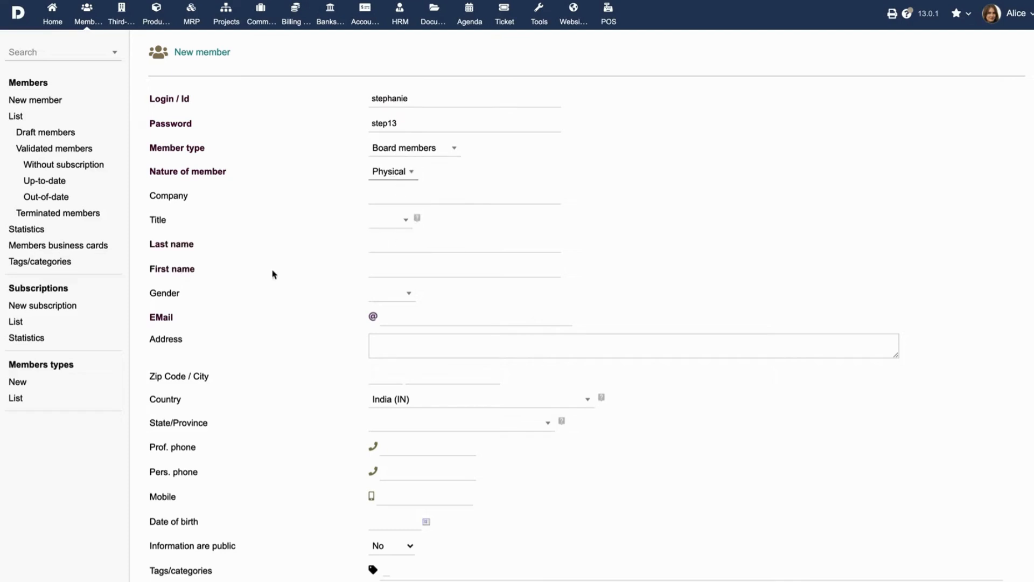
View the member types list and try out a new member type with subscription required, vote allowed and a duration of 2 years
left_click(15, 399)
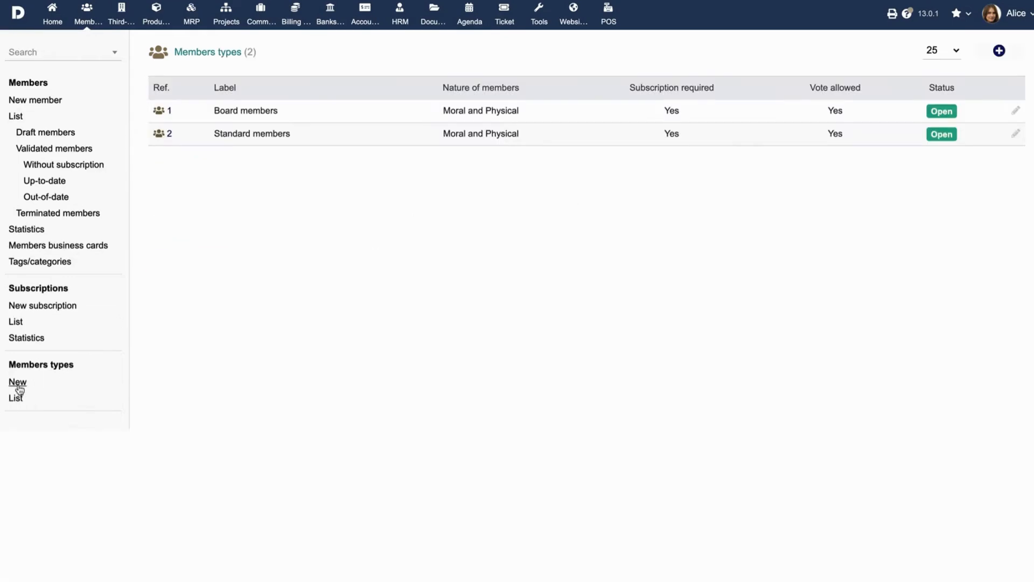
left_click(18, 383)
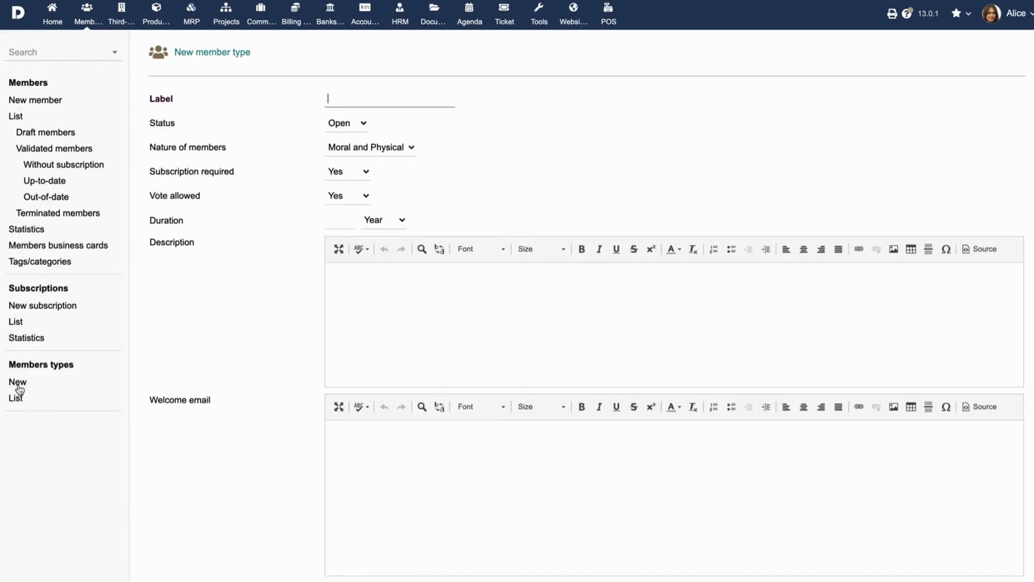
left_click(366, 171)
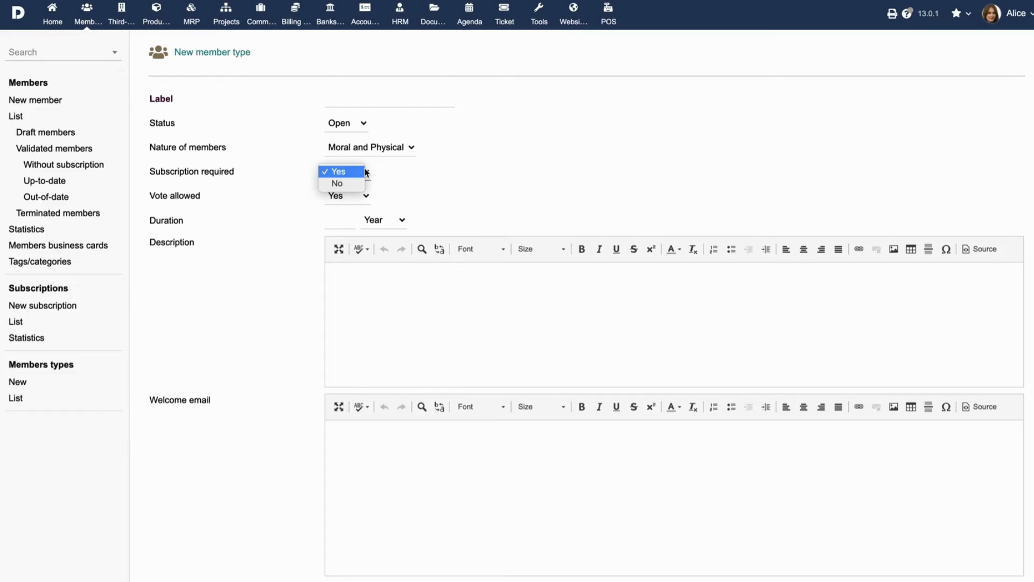
left_click(363, 172)
left_click(356, 196)
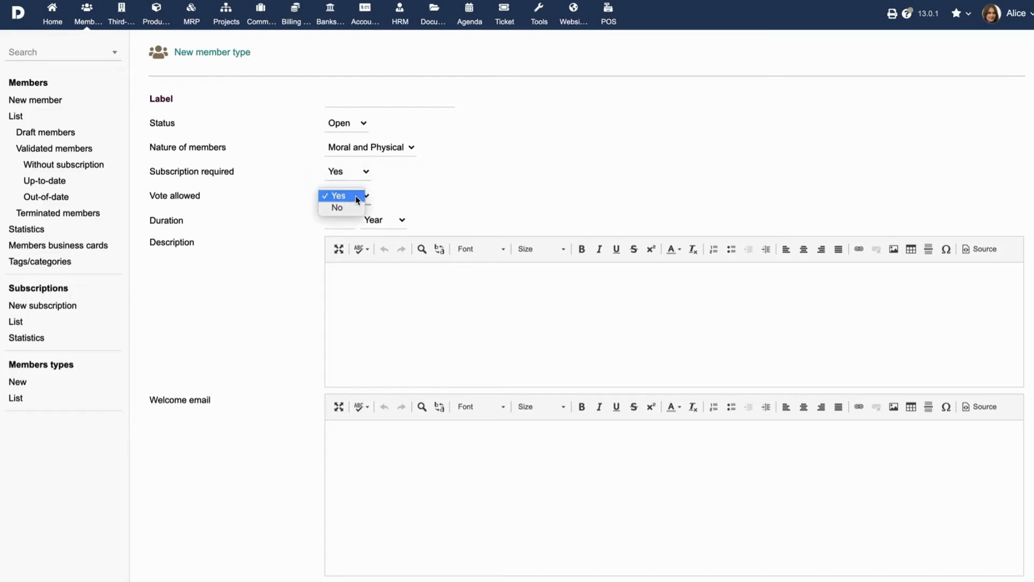
left_click(356, 196)
left_click(346, 221)
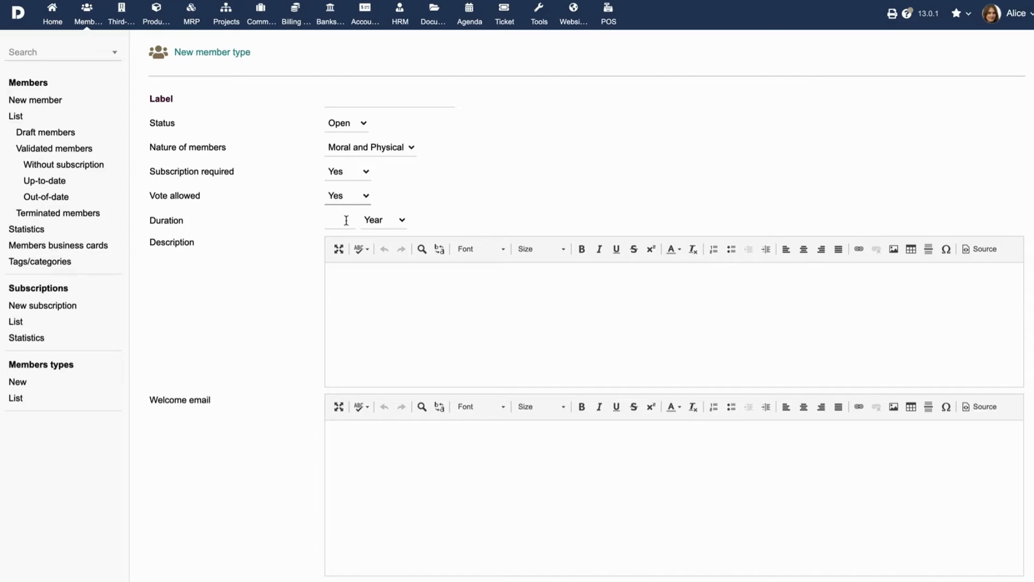
type("2")
left_click(384, 219)
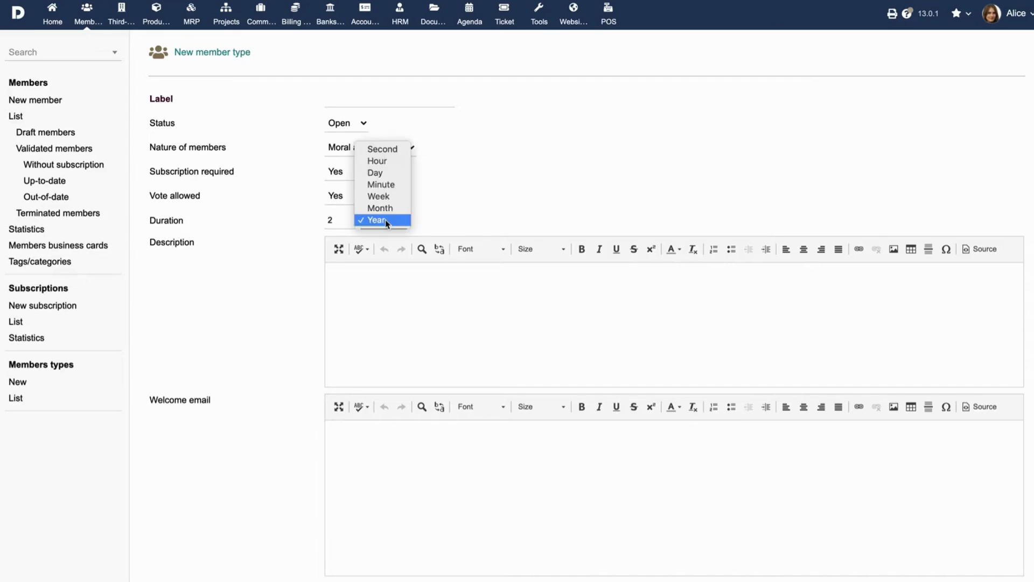
left_click(383, 220)
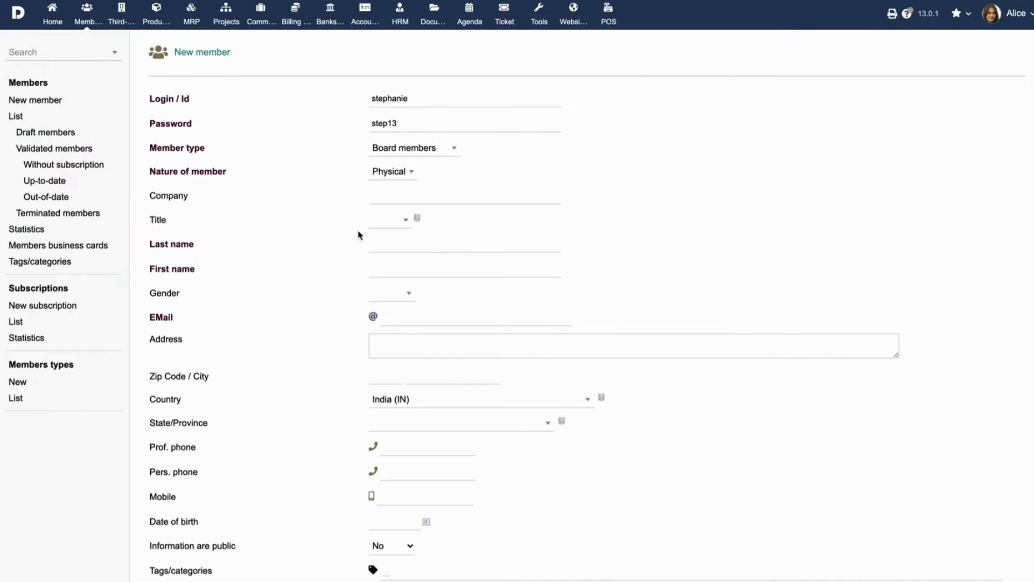
Enter the member's last name, first name and e-mail address, and set the gender to Woman
left_click(377, 245)
key("Tab")
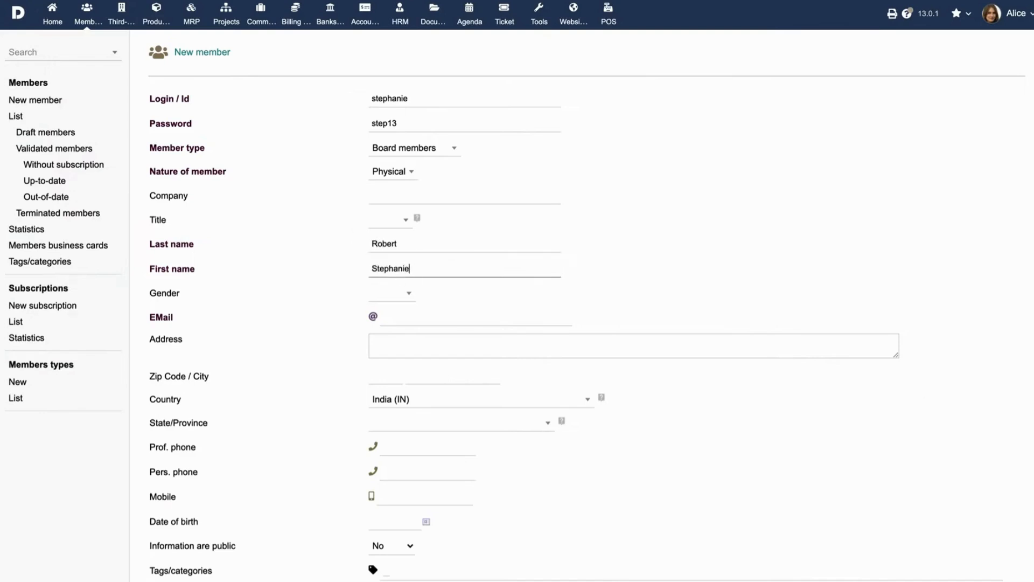
left_click(404, 294)
left_click(393, 375)
left_click(418, 319)
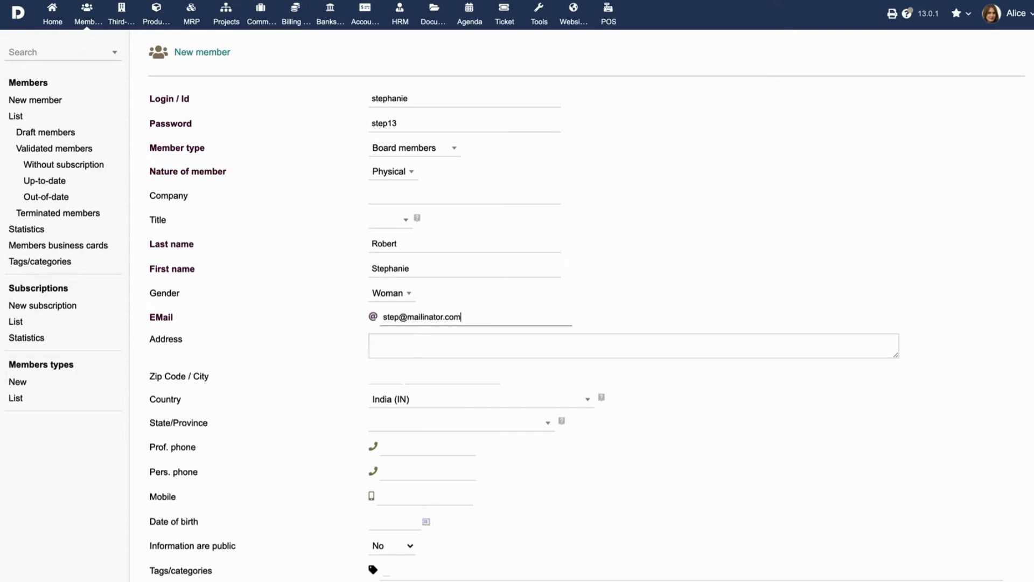
Fill in the member's street address and enter the postal code in the city field
left_click(419, 345)
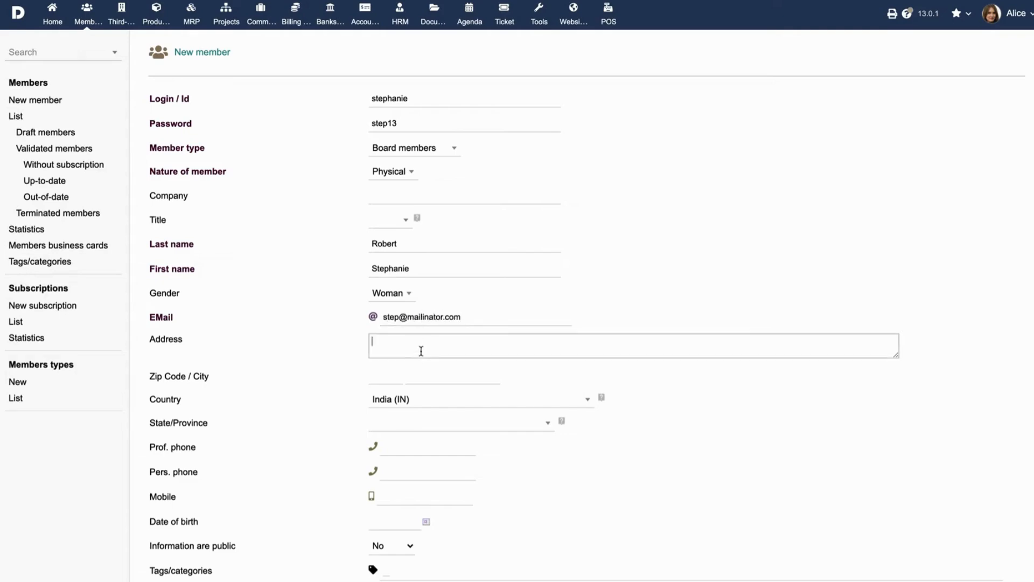
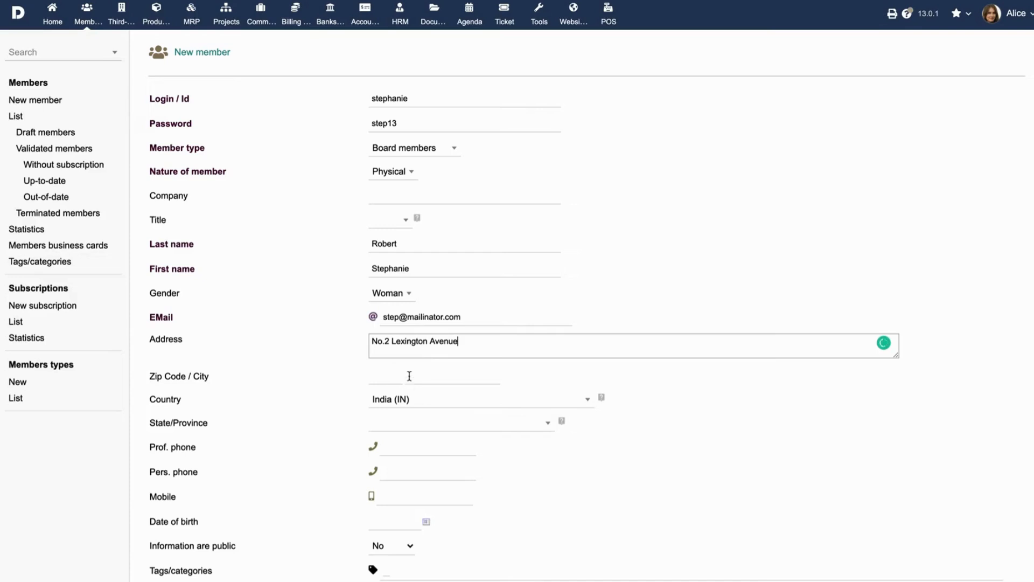
left_click(408, 375)
type("08869")
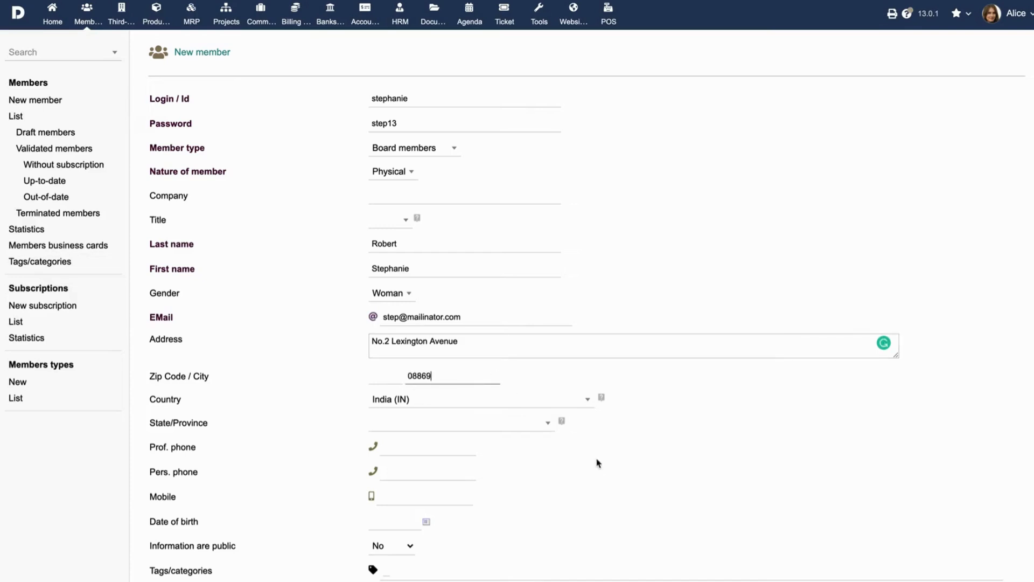
Create the member and validate the record without sending the information email
left_click(598, 463)
scroll(598, 463, "down", 1)
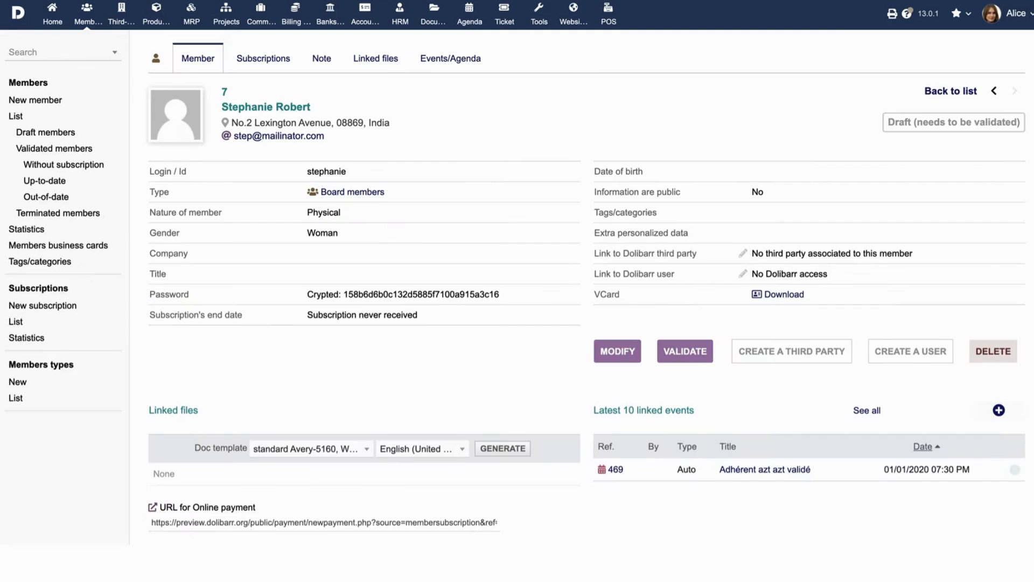
left_click(681, 355)
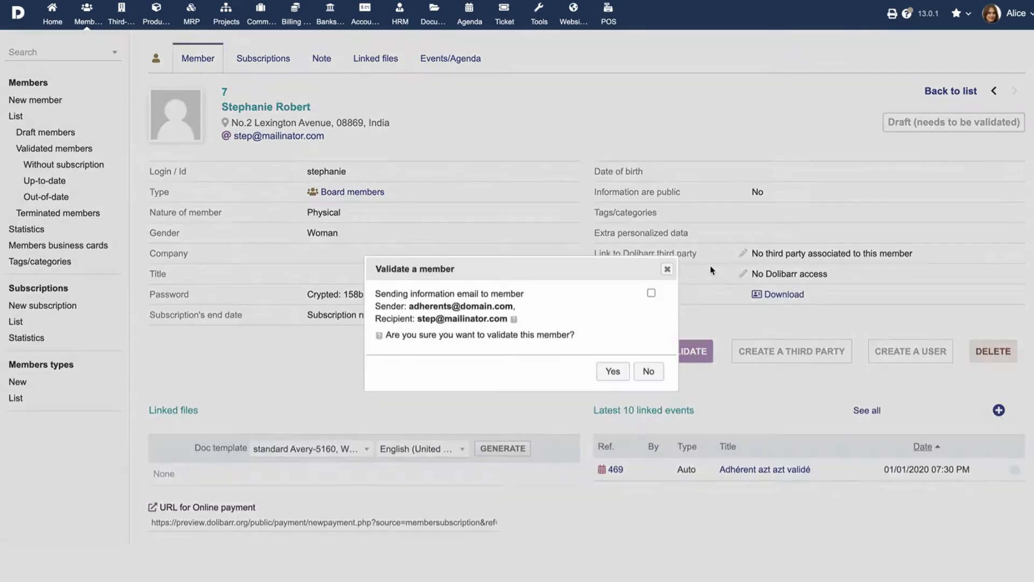
left_click(613, 372)
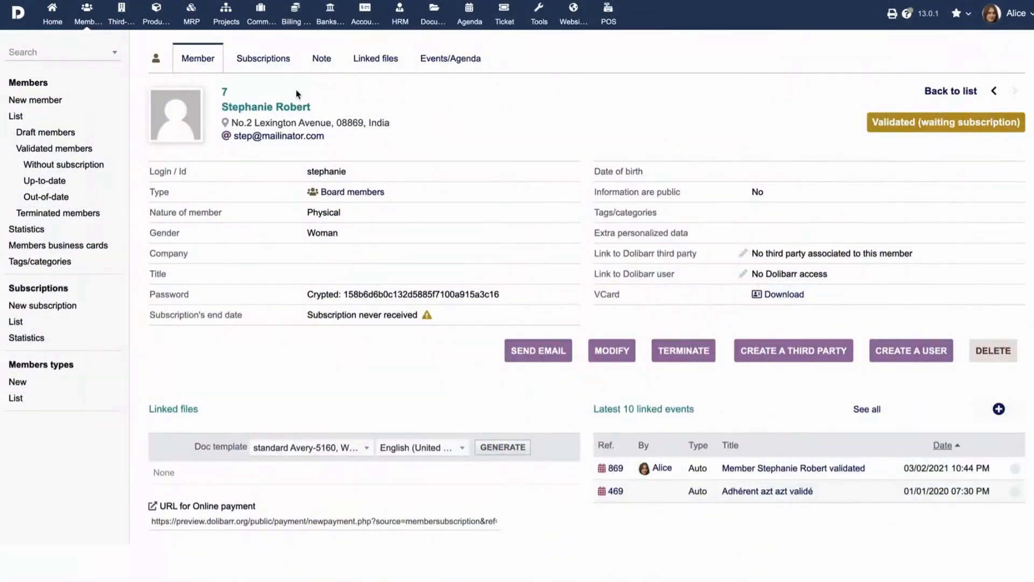
Start a new subscription for the member with end date 03/01/2022 and an amount of 199 euros
left_click(258, 64)
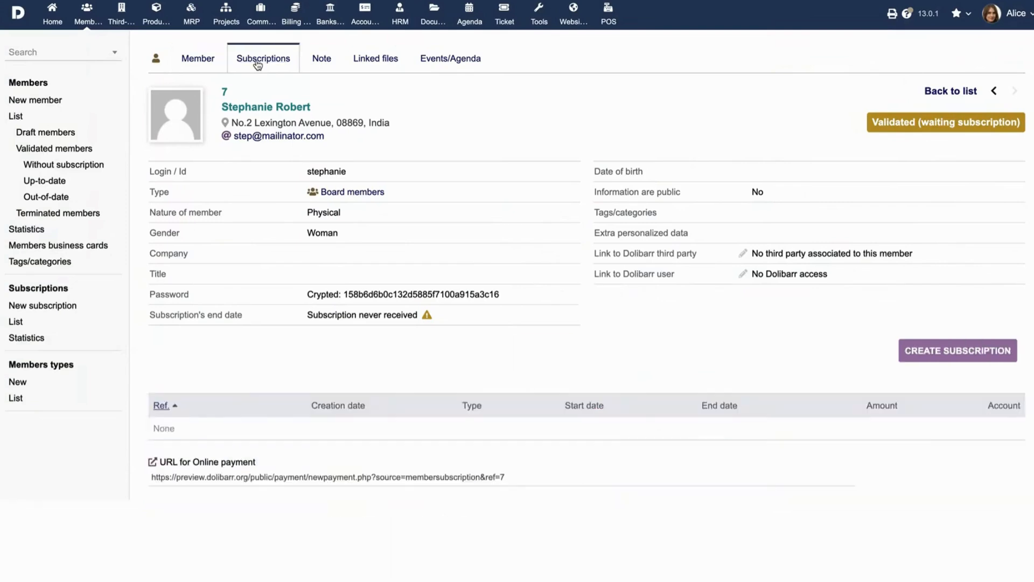
left_click(936, 346)
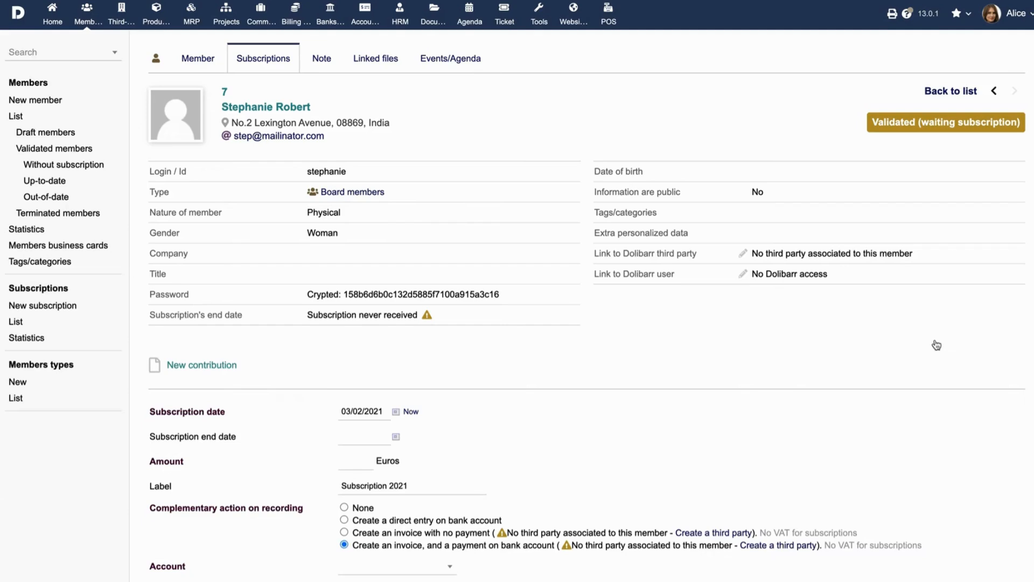
scroll(700, 380, "down", 2)
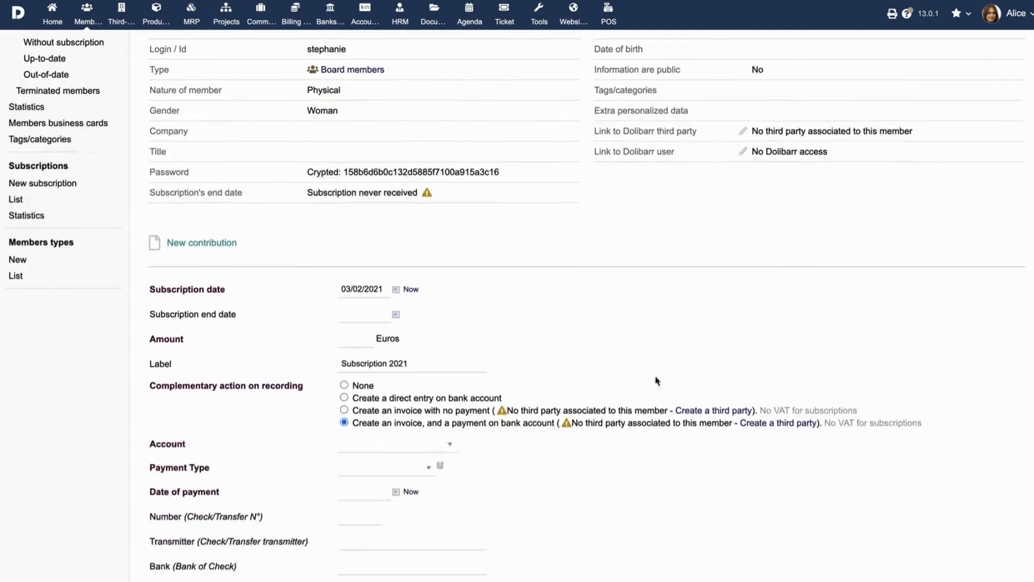
left_click(396, 317)
left_click(435, 340)
left_click(436, 349)
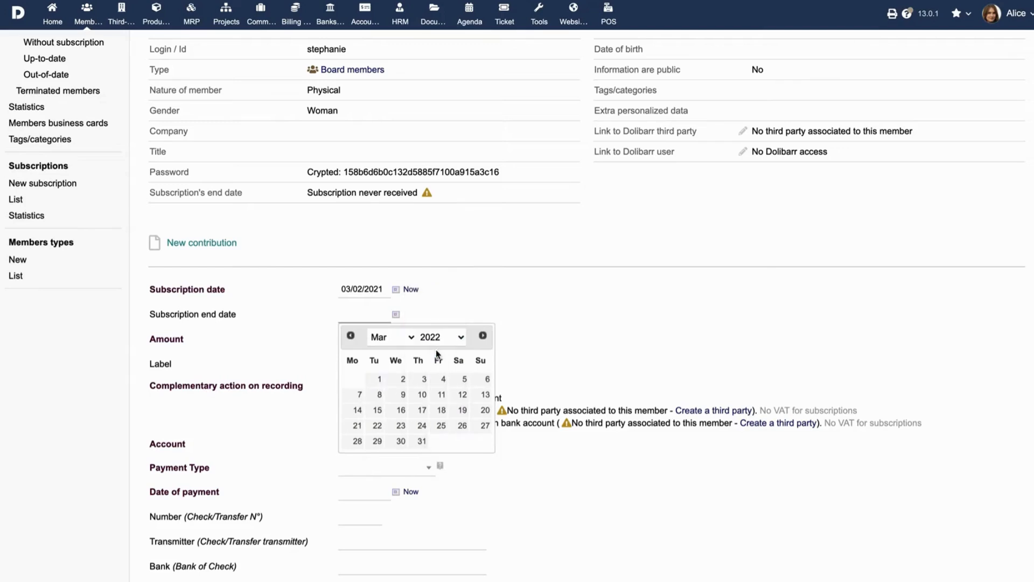
left_click(379, 379)
left_click(361, 338)
type("1")
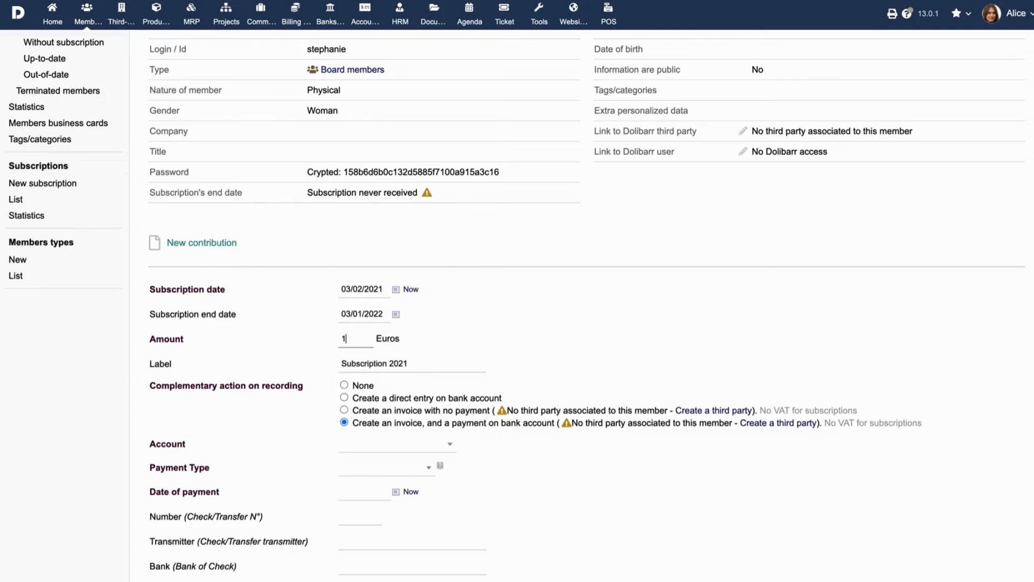
type("99")
Choose to create a direct entry on the bank account and select Luxemburg Bank Account
left_click(344, 397)
left_click(384, 446)
left_click(383, 404)
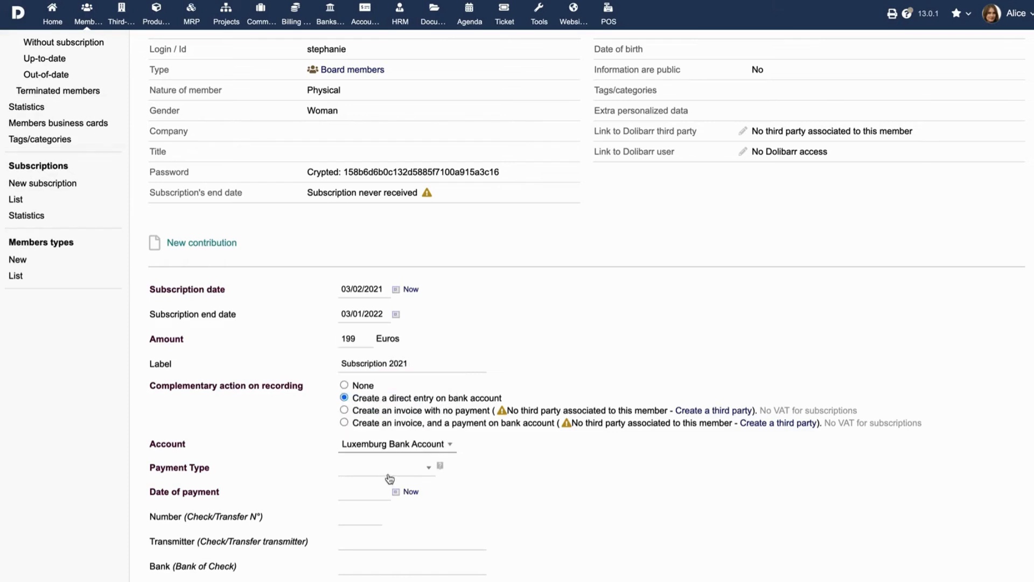
Set the payment type to Credit card, date the payment as now, and save the subscription
left_click(387, 473)
left_click(385, 428)
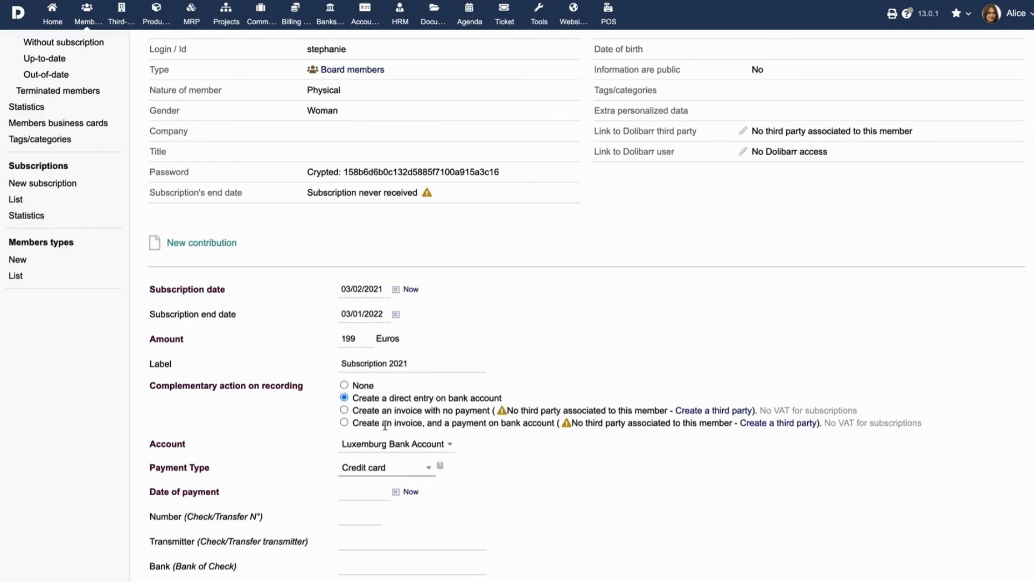
left_click(408, 491)
scroll(402, 522, "down", 1)
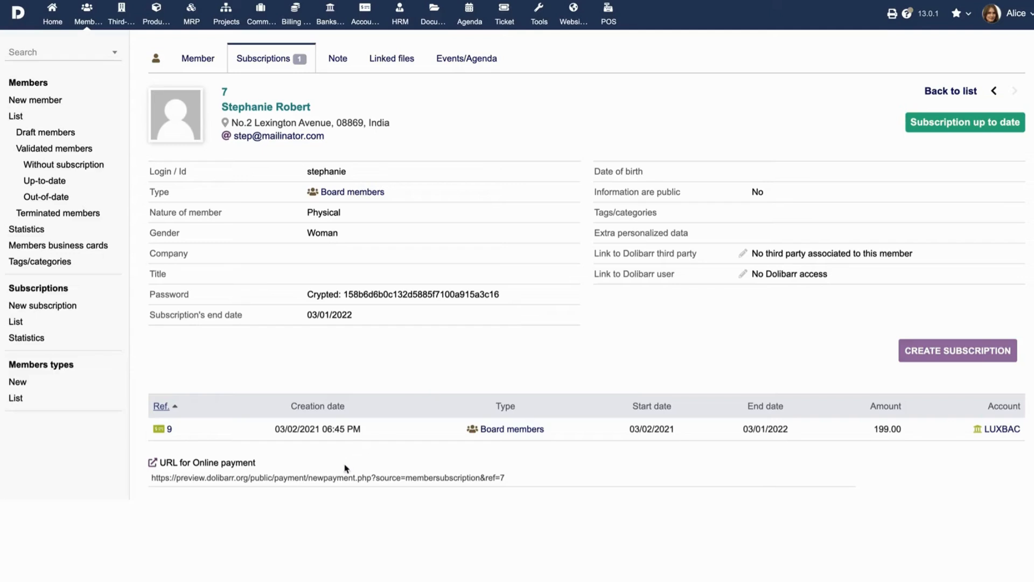
Open the member's online payment URL to view the payment page
left_click(335, 478)
right_click(335, 478)
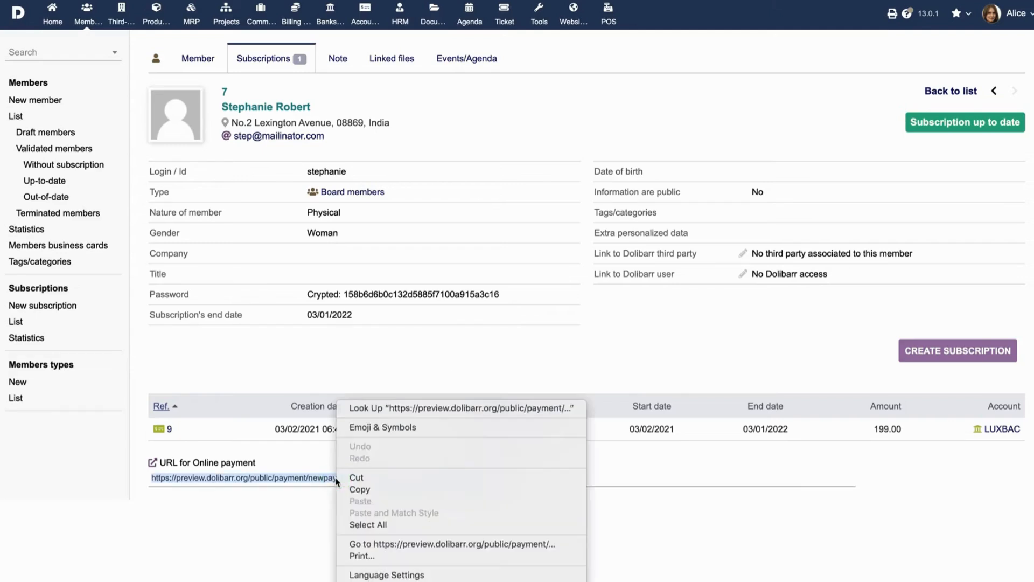
left_click(377, 543)
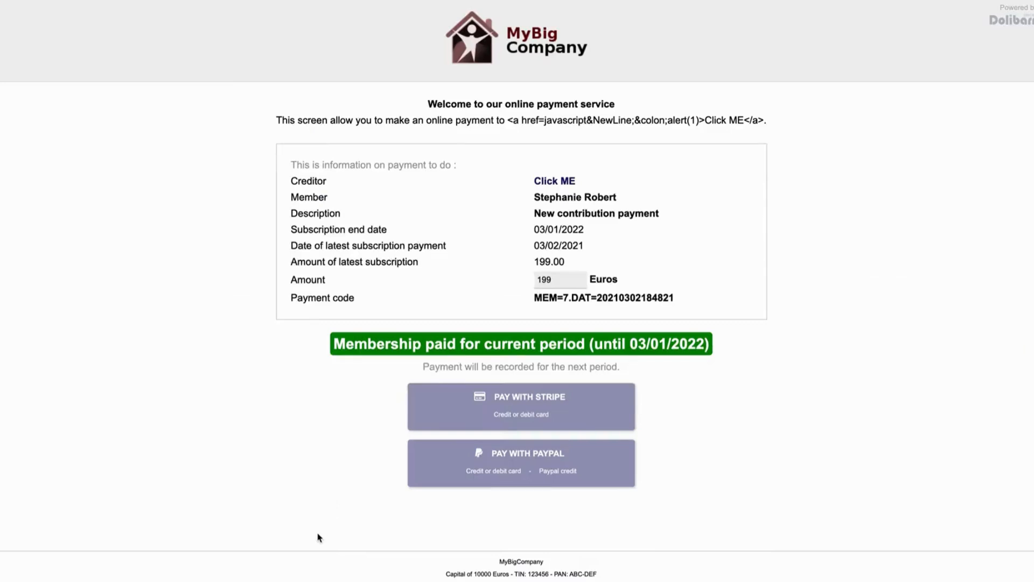
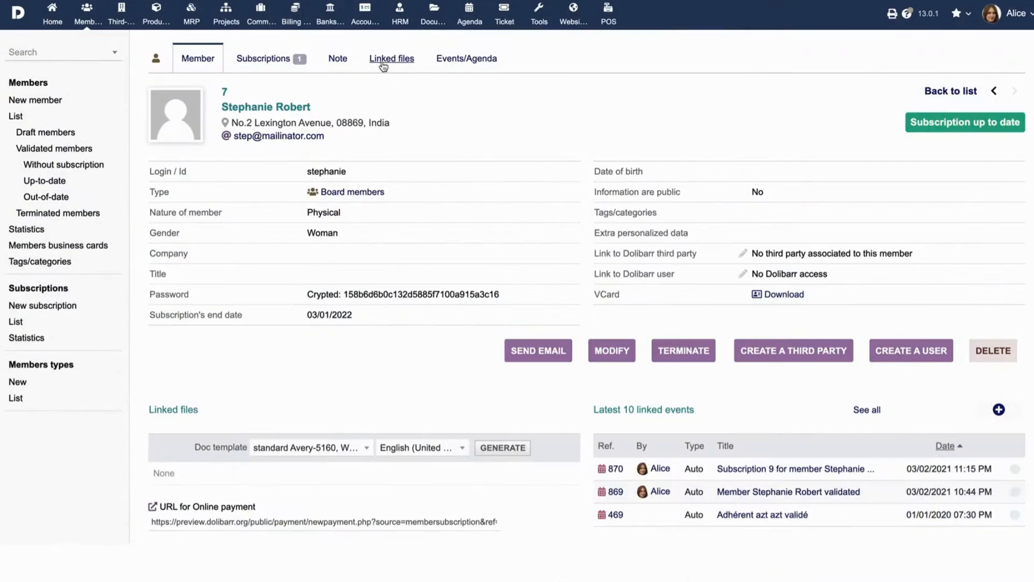
Attach the Bill PNG image from the Travel folder to the member's linked files
left_click(380, 62)
left_click(182, 378)
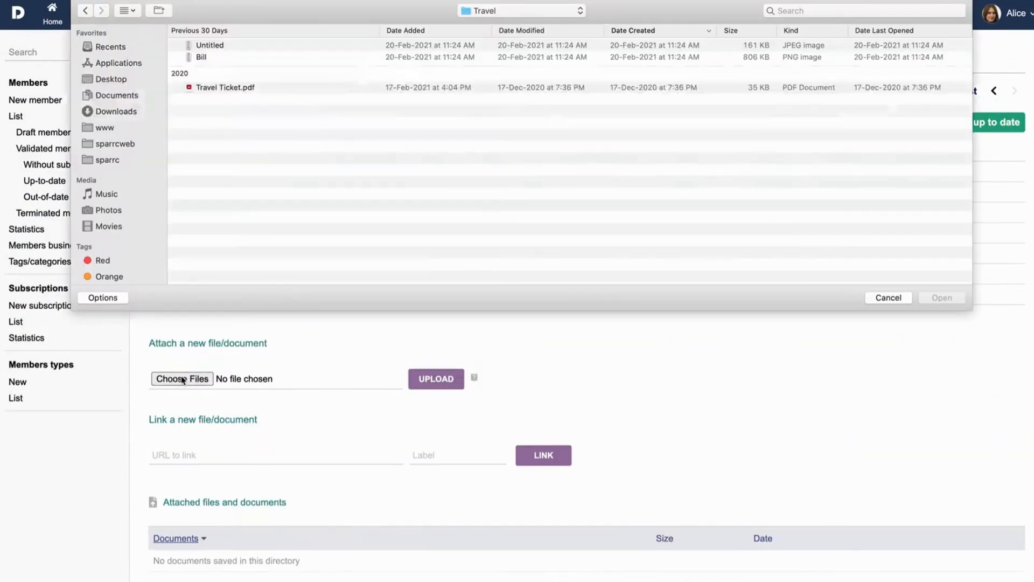
left_click(217, 60)
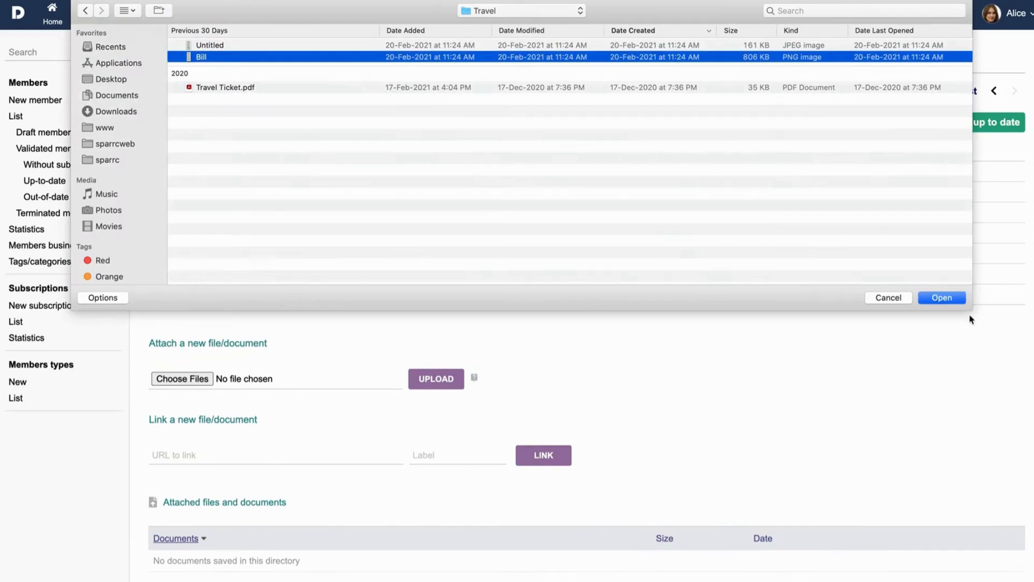
left_click(942, 297)
left_click(431, 386)
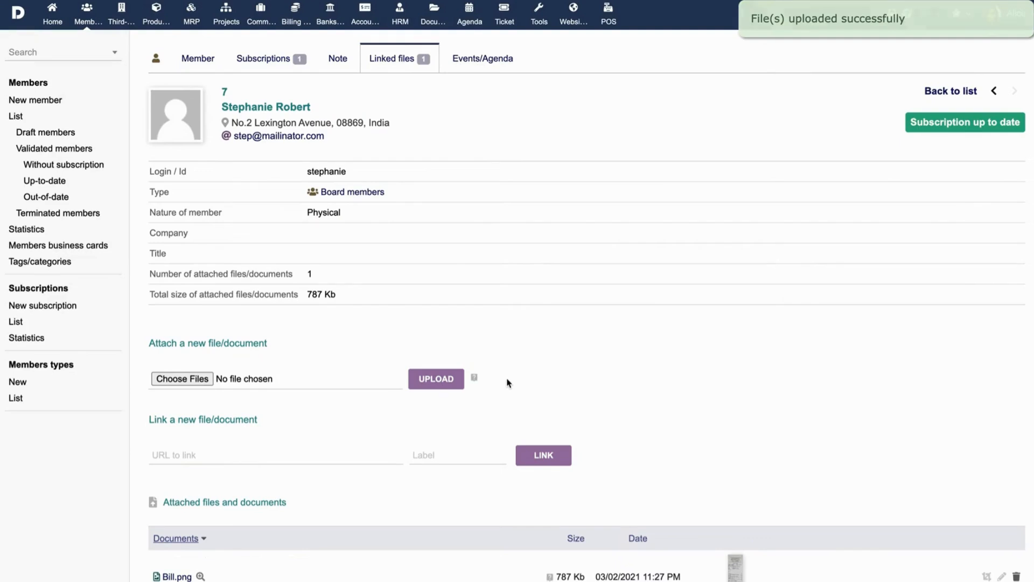
Review the member's events and agenda, and open the member termination confirmation but decline it
left_click(484, 66)
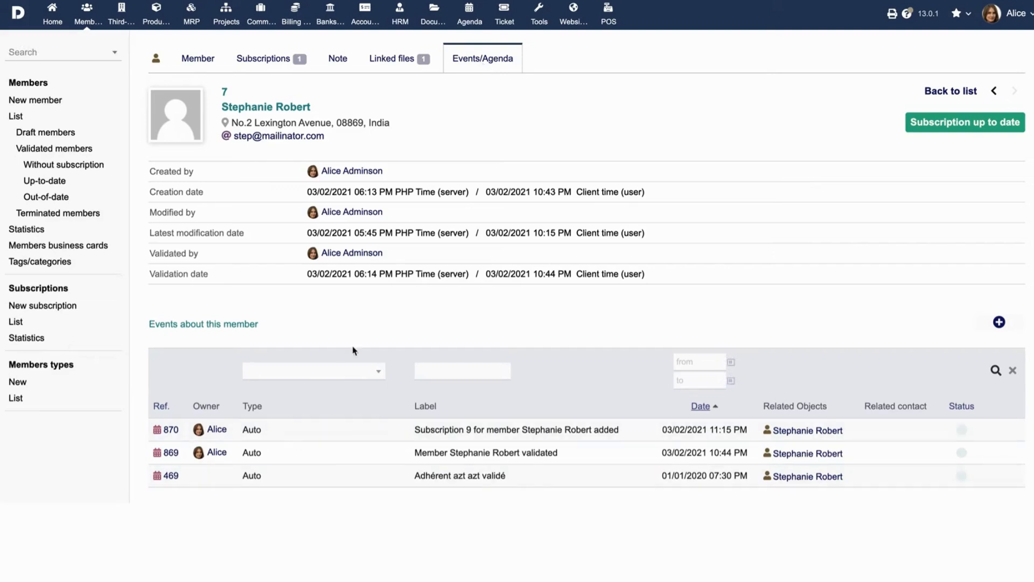
left_click(198, 60)
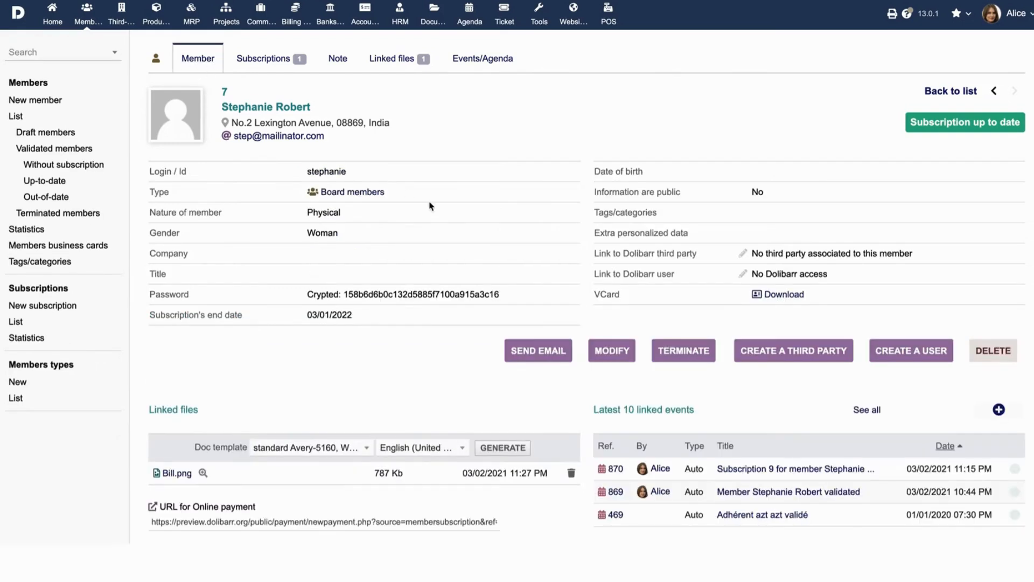
left_click(683, 351)
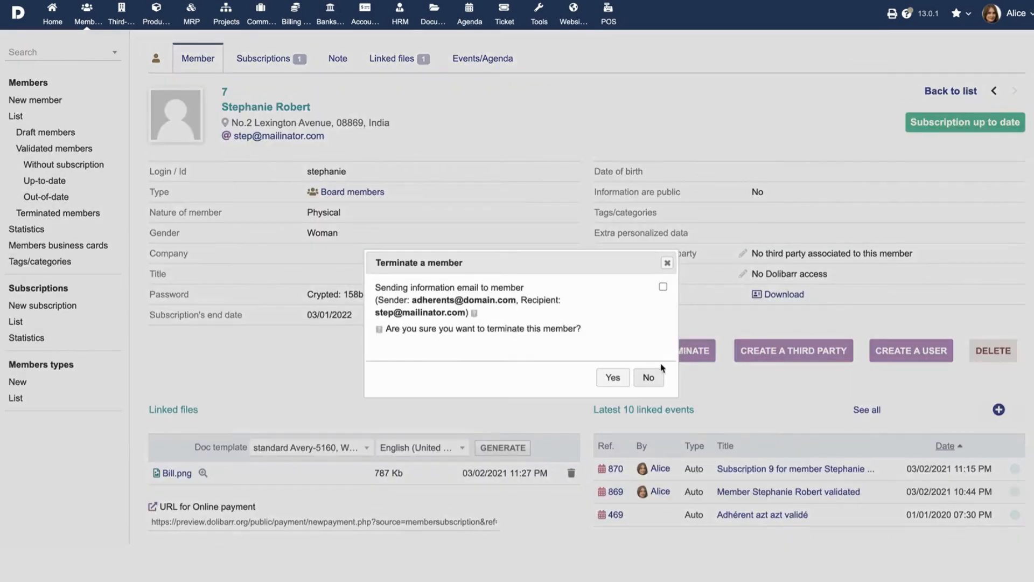
left_click(647, 383)
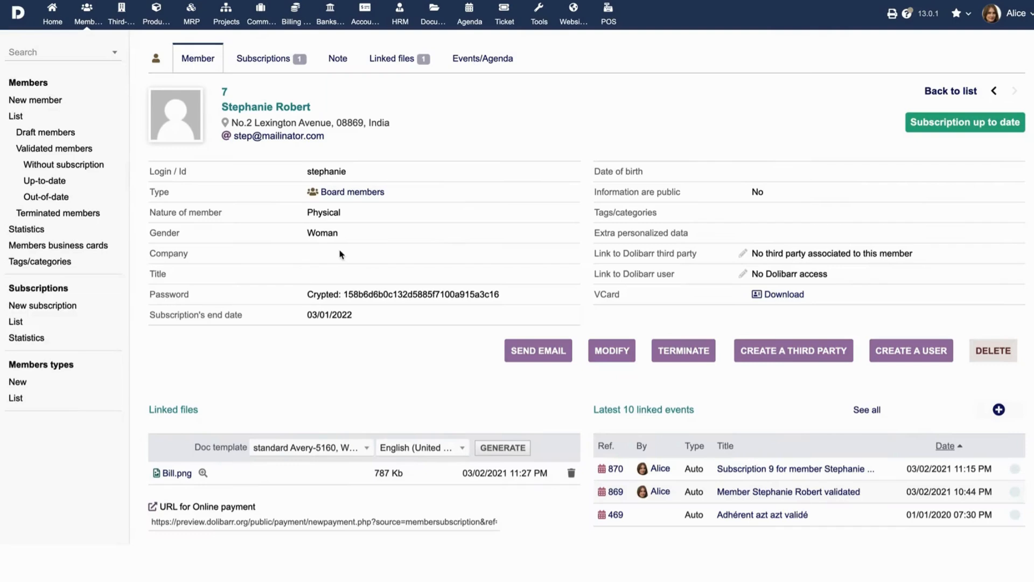
Review the full member list, followed by the draft, validated, without-subscription, up-to-date, out-of-date and terminated member lists
left_click(16, 117)
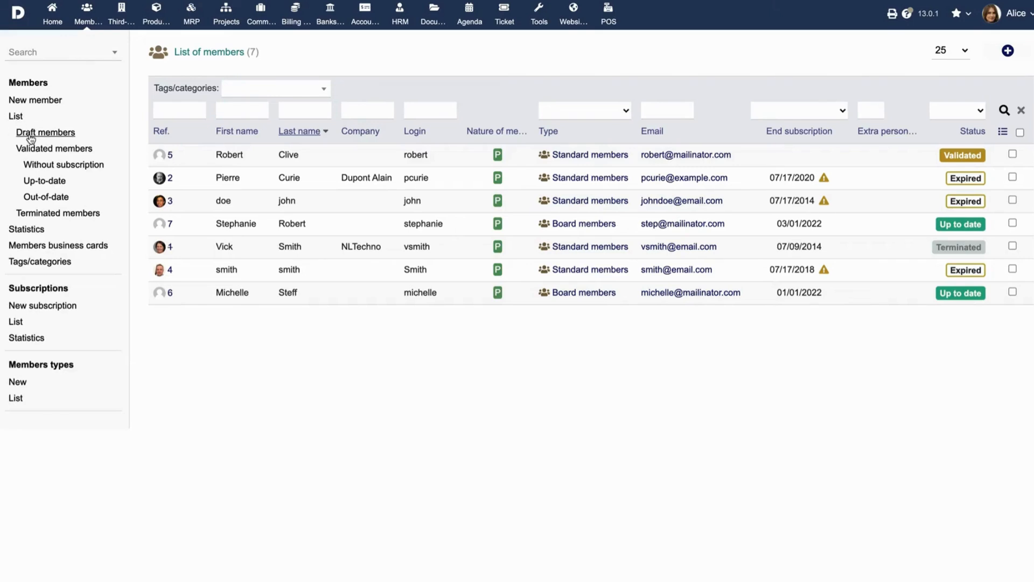
left_click(27, 136)
left_click(34, 153)
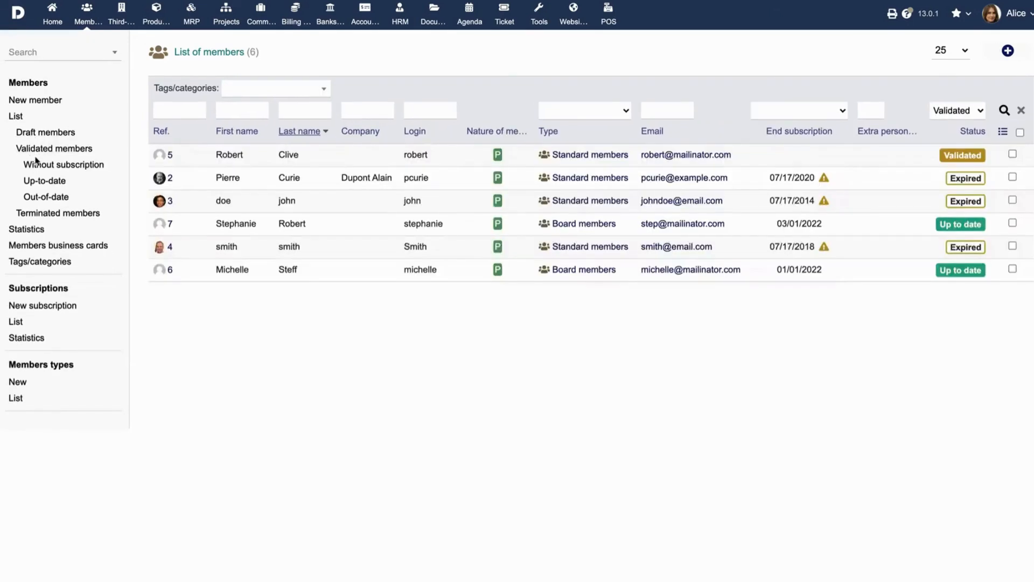
left_click(31, 164)
left_click(36, 182)
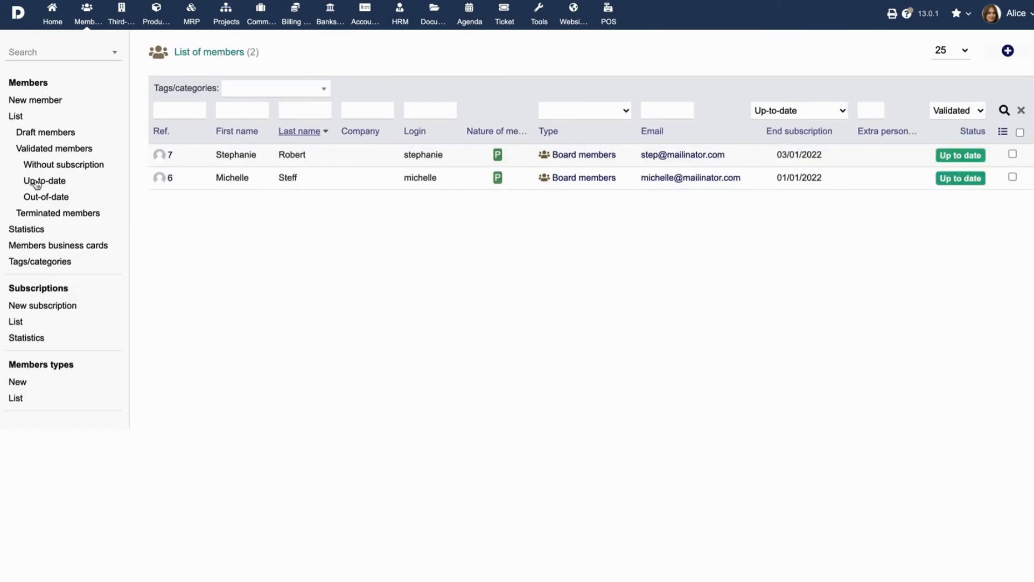
left_click(39, 198)
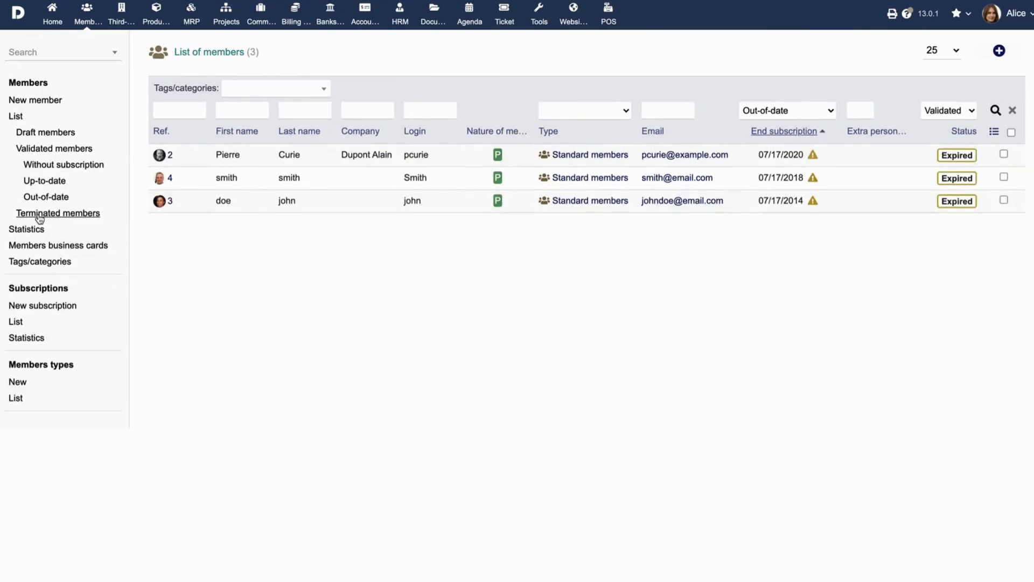
left_click(39, 215)
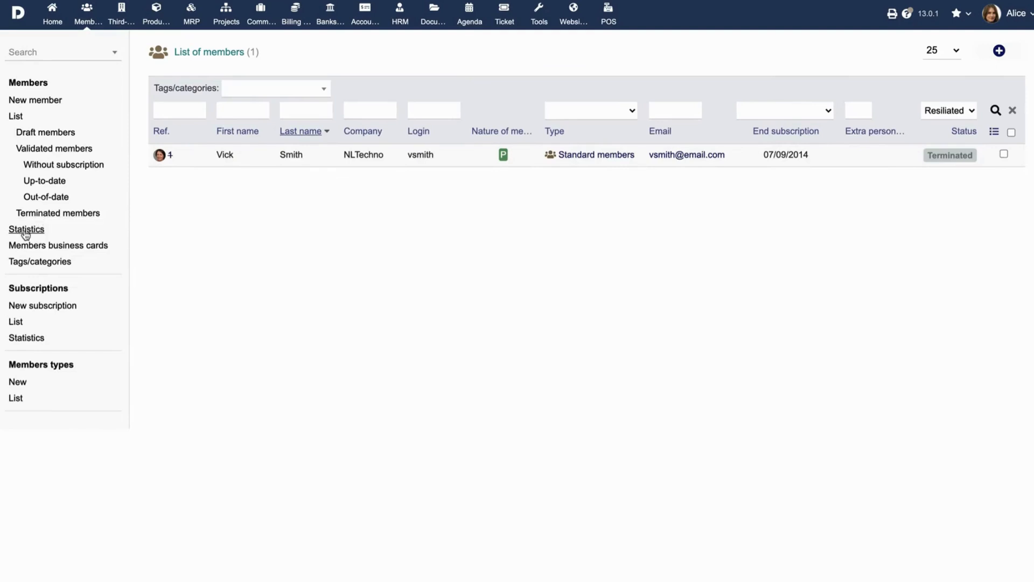
Examine the member statistics by subscriptions, country and region
left_click(25, 230)
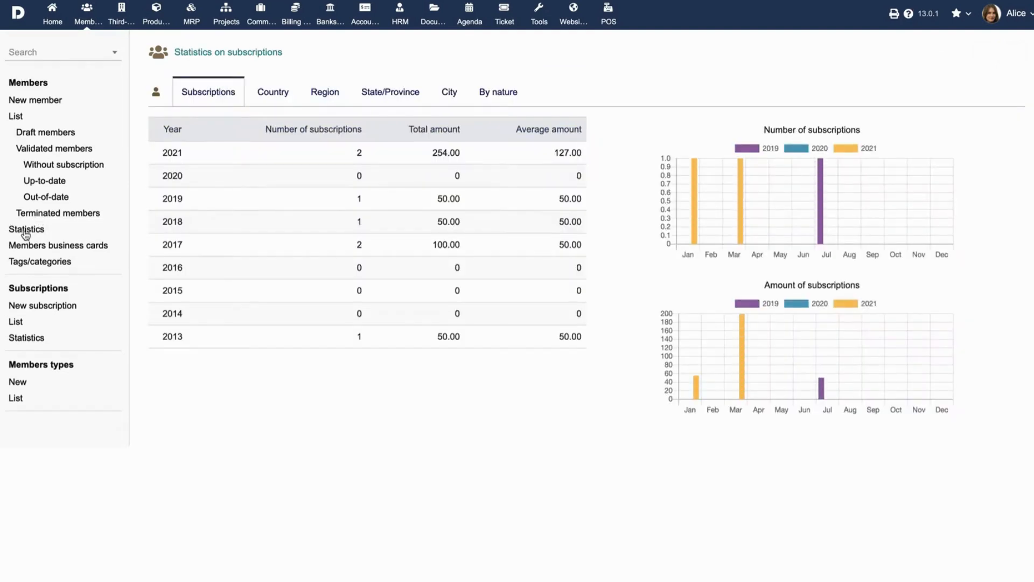
left_click(266, 95)
left_click(321, 92)
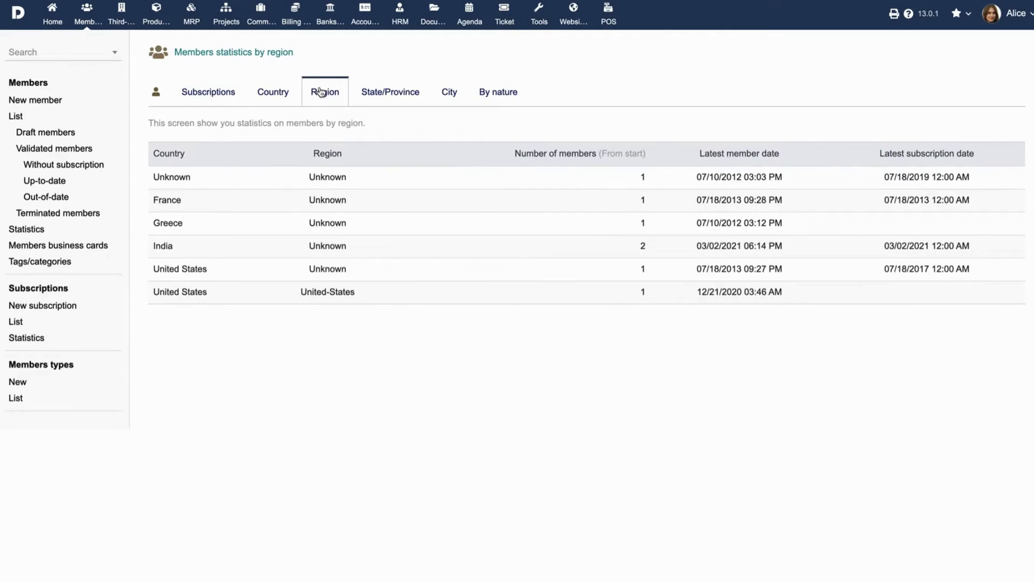
Choose Avery-5163, WL-125WX (letter - 2x5) as the page format for generating business cards for all members
left_click(59, 248)
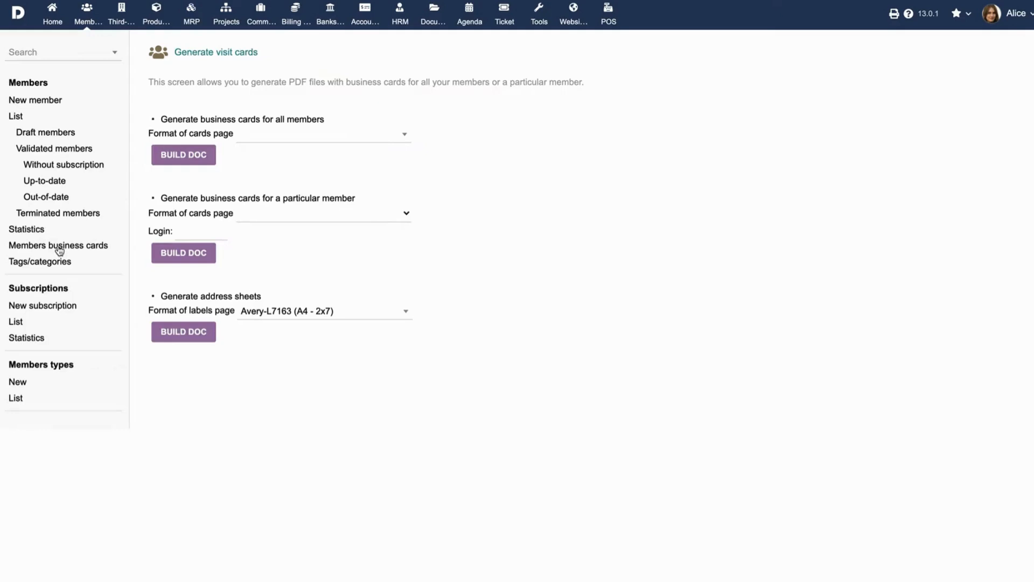
left_click(345, 138)
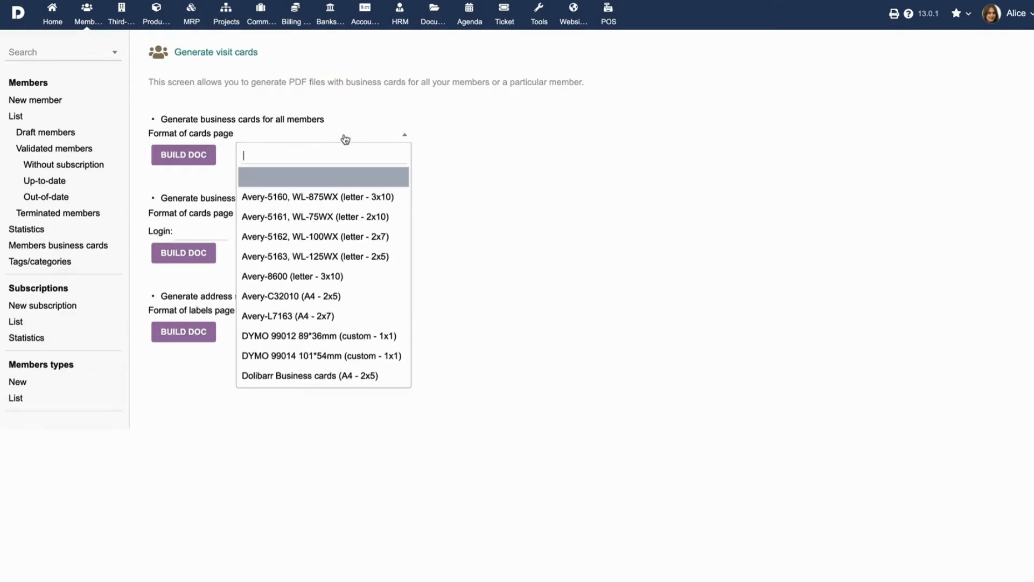
left_click(320, 258)
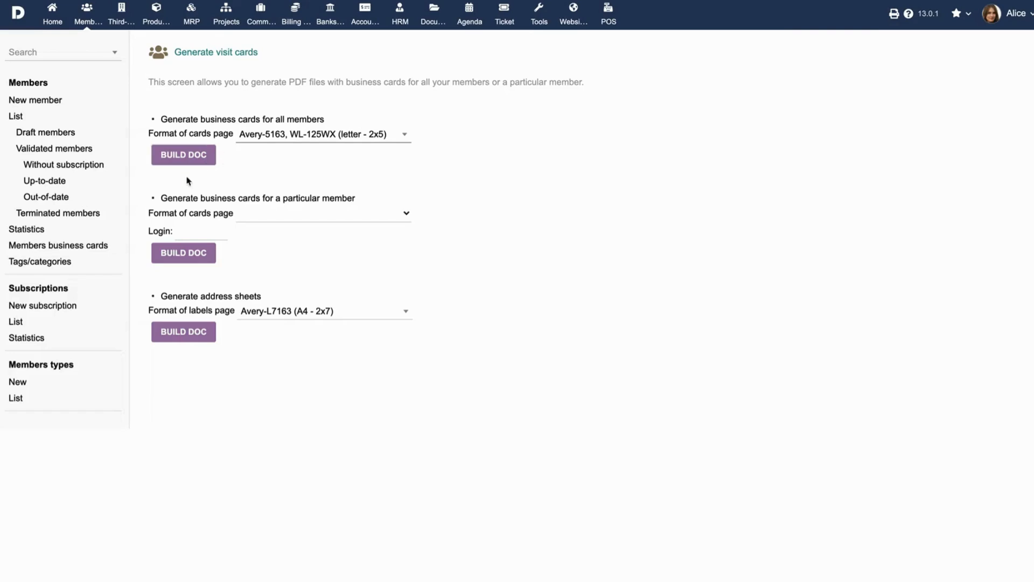
View the member tags/categories and open the VIP tag
left_click(42, 269)
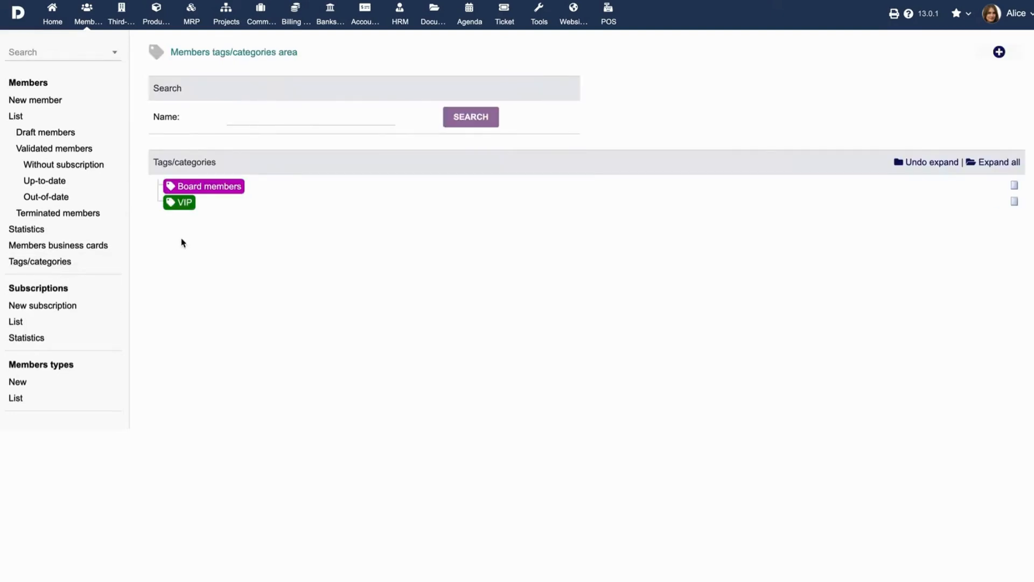
left_click(183, 204)
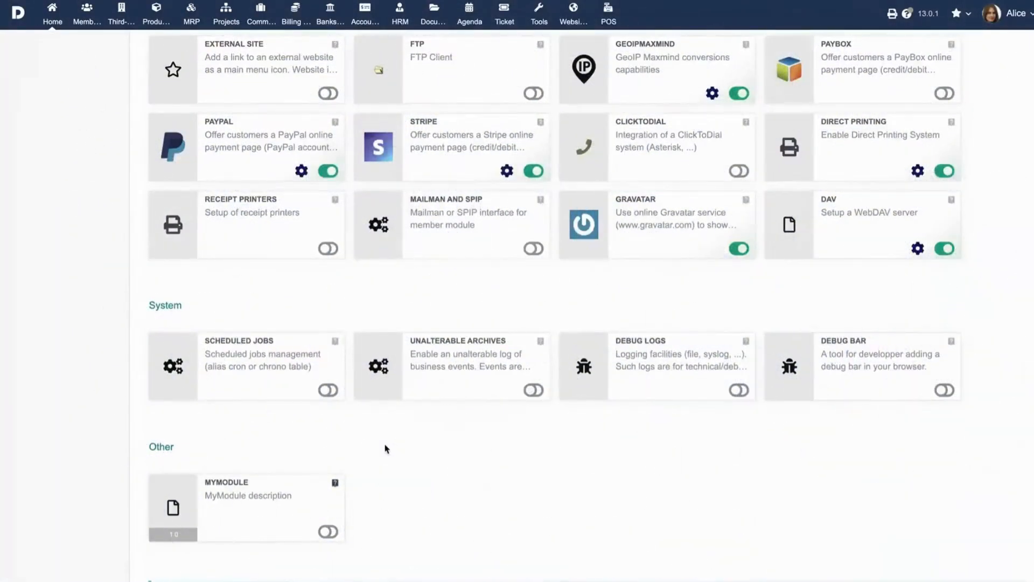
Enable the Scheduled Jobs module and open its job that sends email reminders for expired subscriptions
left_click(328, 390)
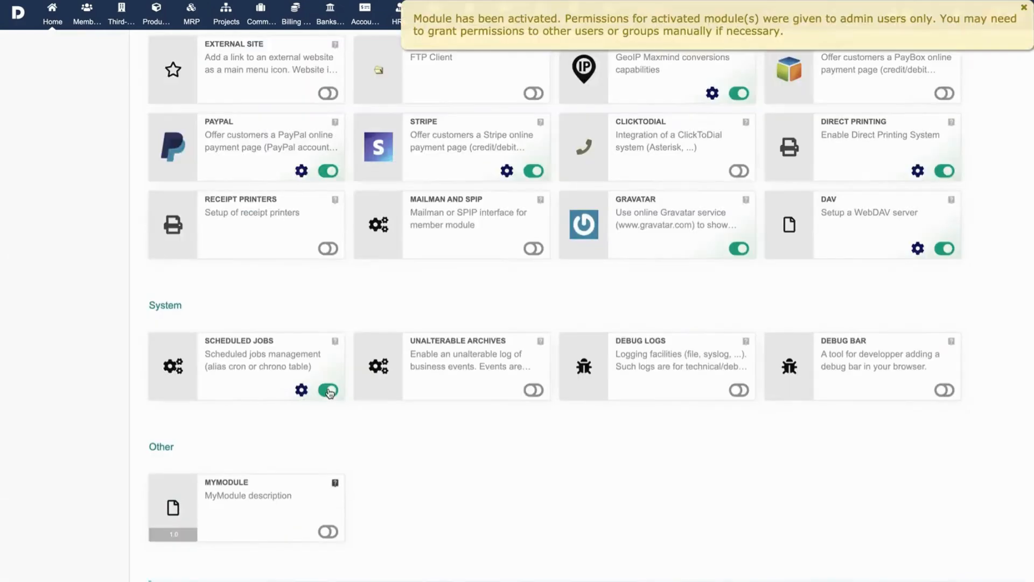
left_click(301, 390)
left_click(289, 92)
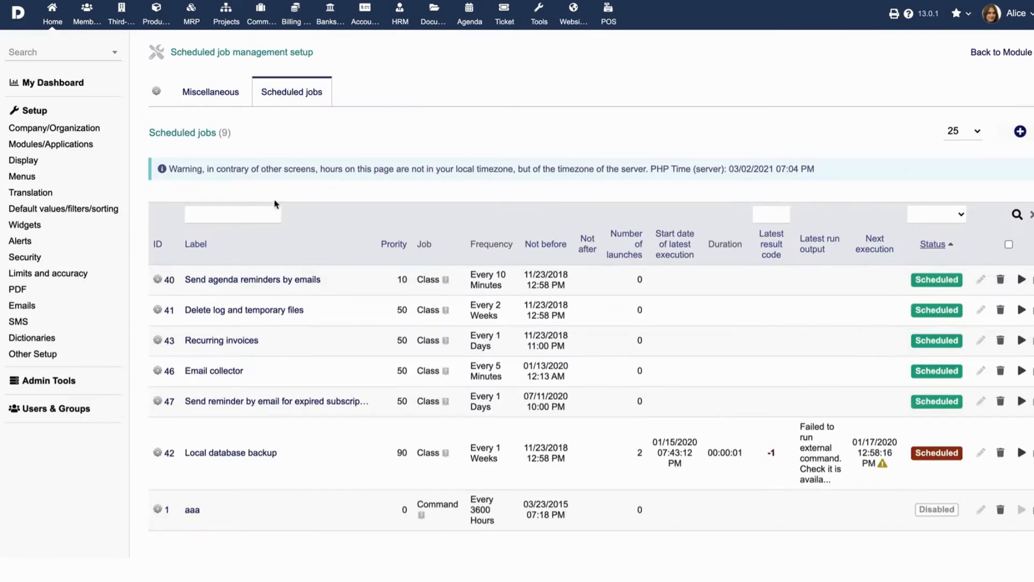
left_click(268, 403)
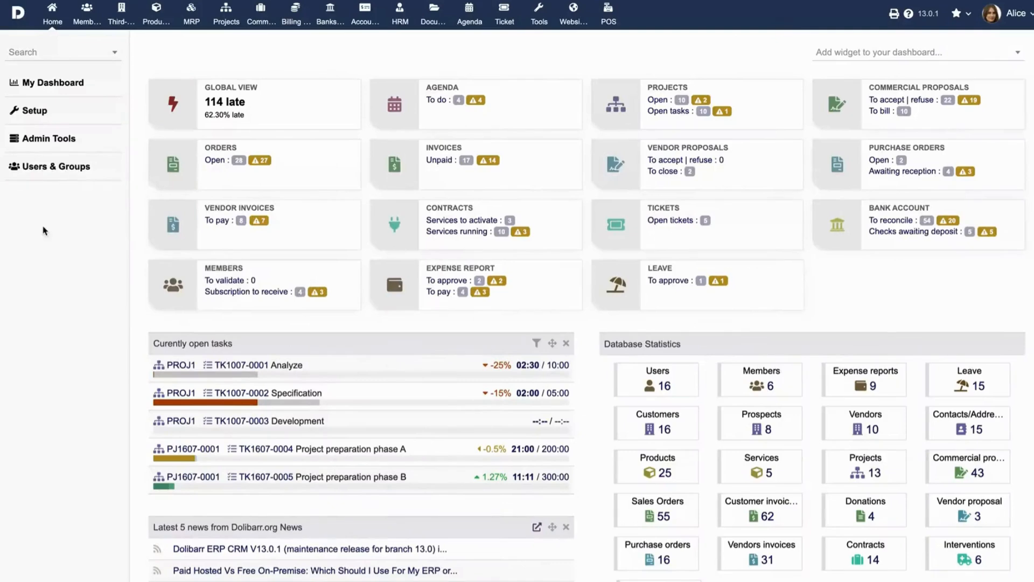
Open the members' expired-subscription reminder email template for editing and examine its online payment text and URL placeholder
left_click(31, 116)
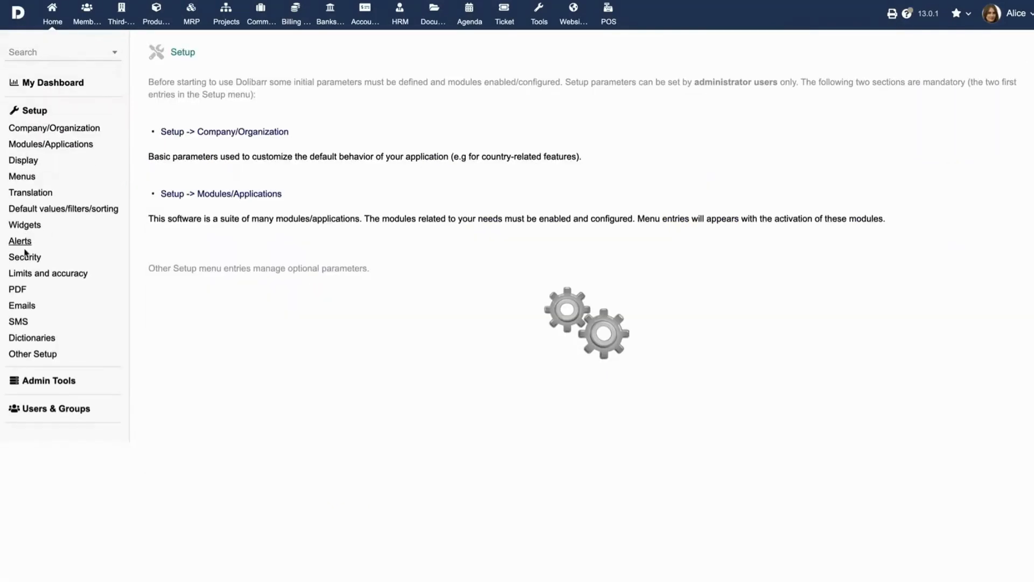
left_click(27, 305)
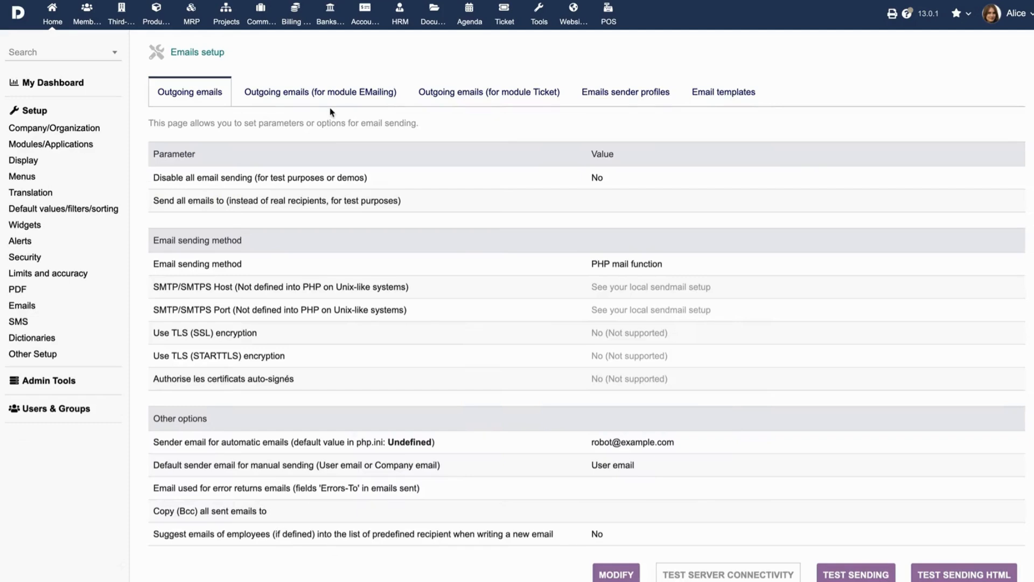
left_click(724, 92)
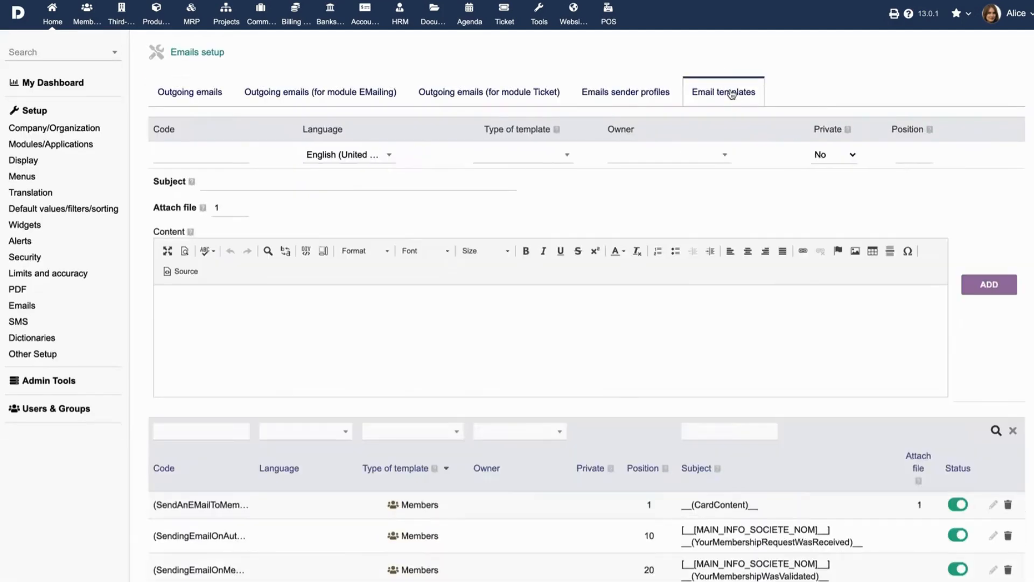
scroll(568, 329, "down", 1)
scroll(568, 328, "down", 2)
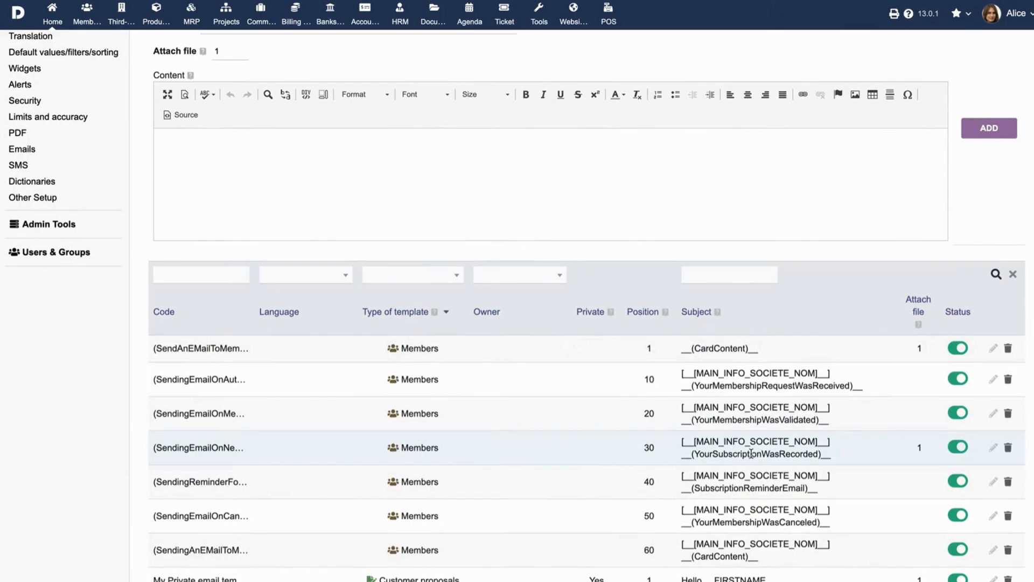
left_click(992, 481)
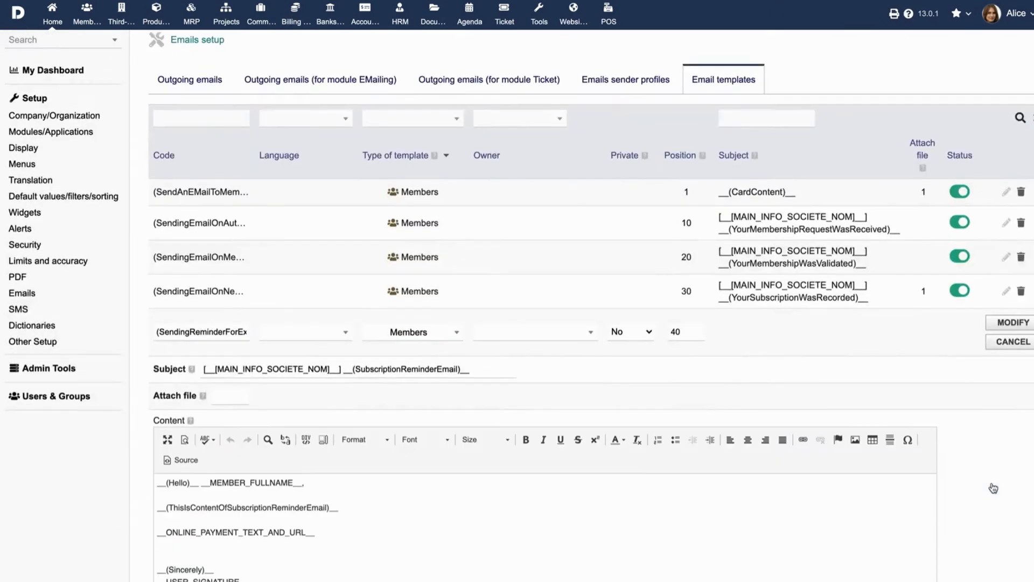
scroll(694, 533, "down", 6)
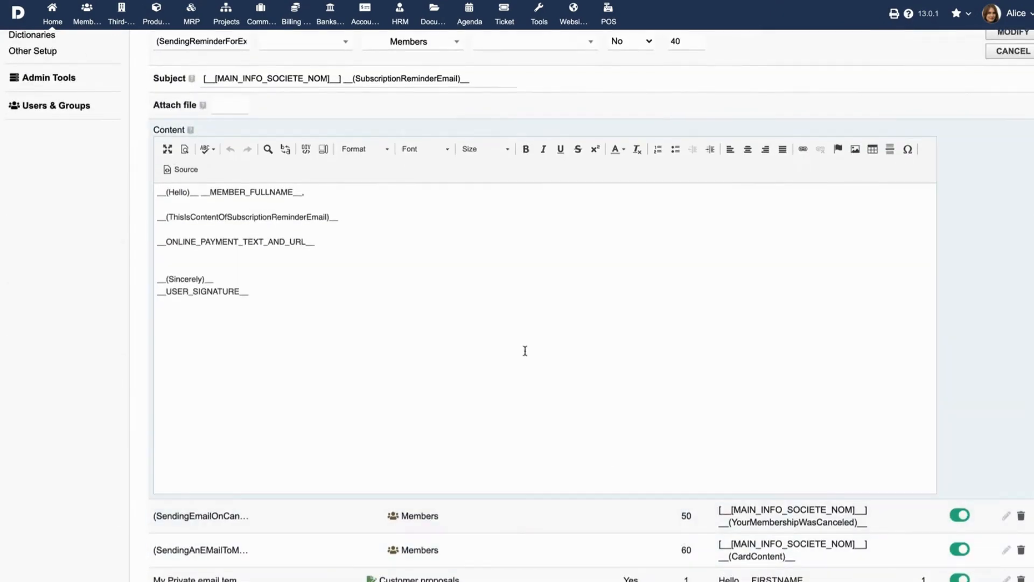
double_click(259, 243)
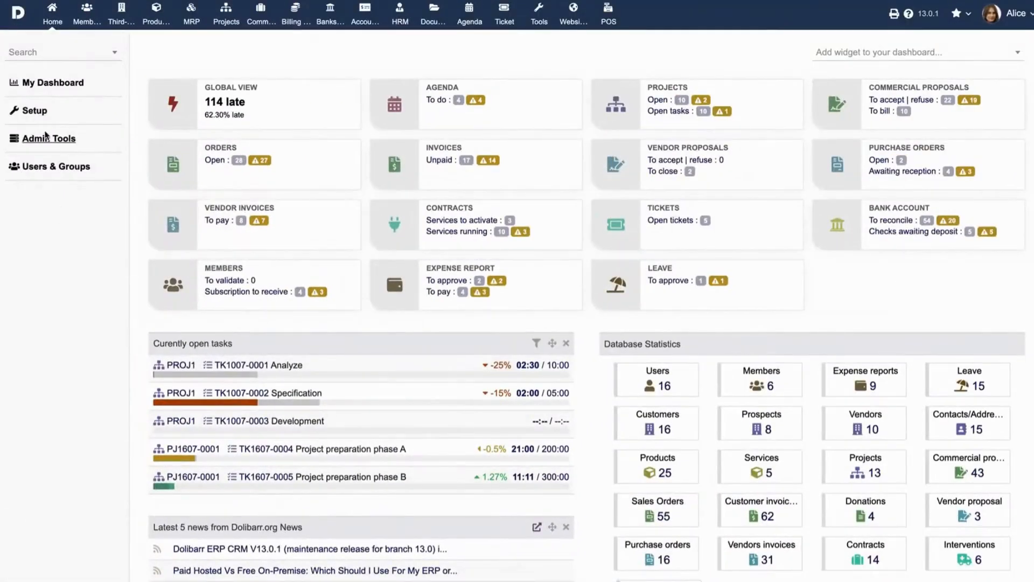
Open the Members module setup and review its email settings and public self-subscription form
left_click(35, 110)
left_click(46, 147)
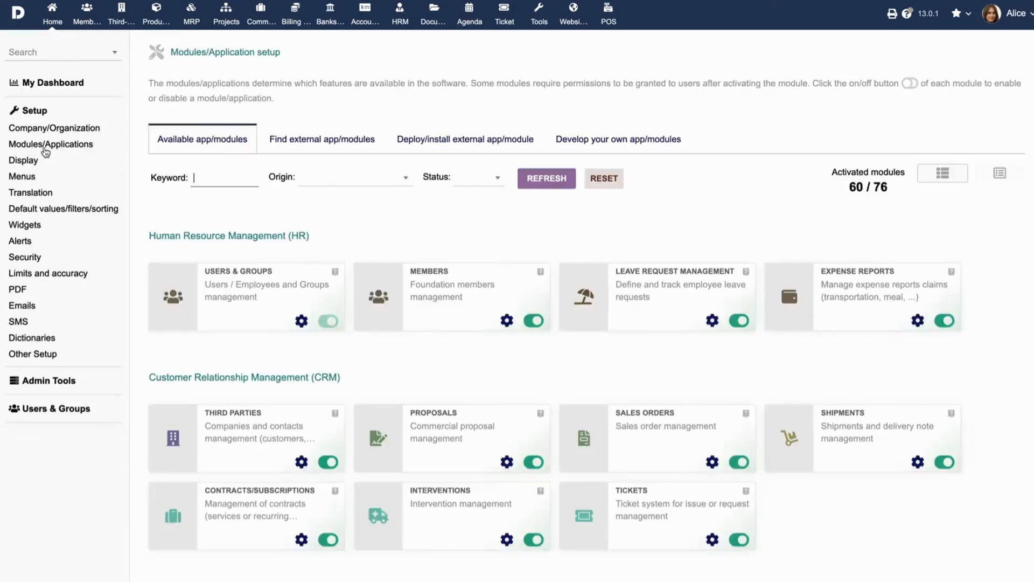
left_click(512, 321)
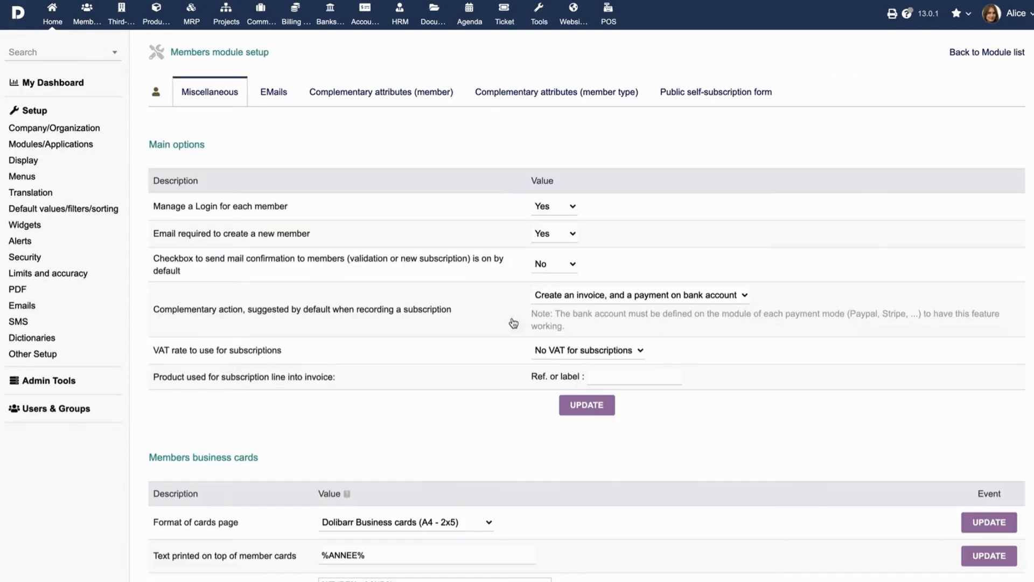
left_click(274, 94)
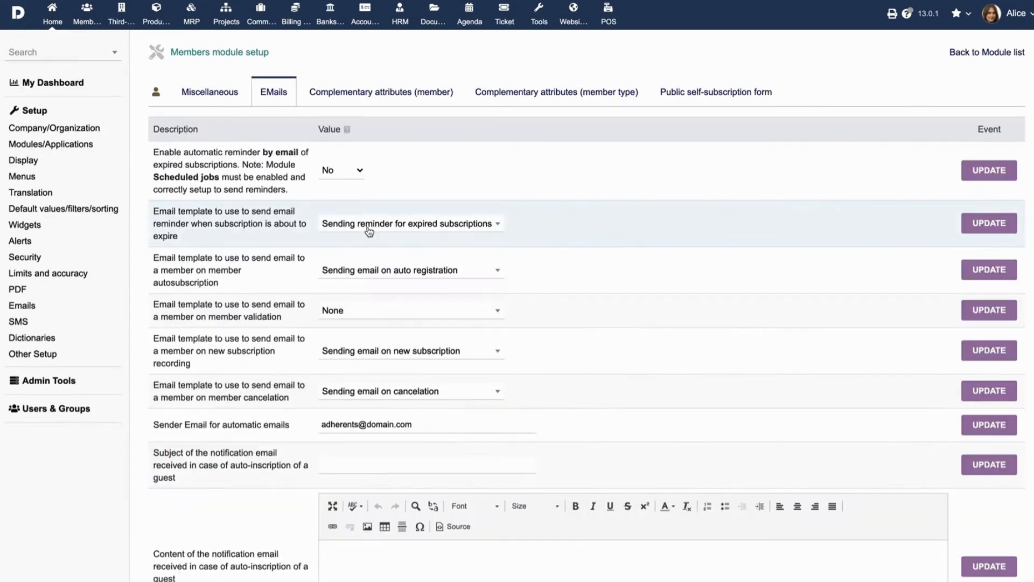
left_click(718, 103)
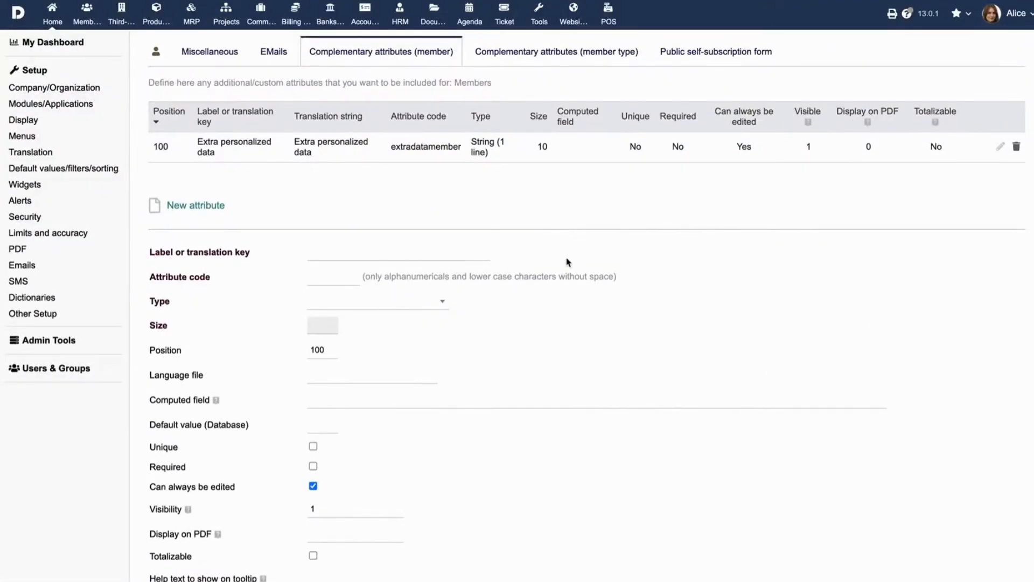
Define a new complementary member attribute labelled Referred By, with attribute code referredby and type String (1 line)
left_click(423, 256)
type("Referred By")
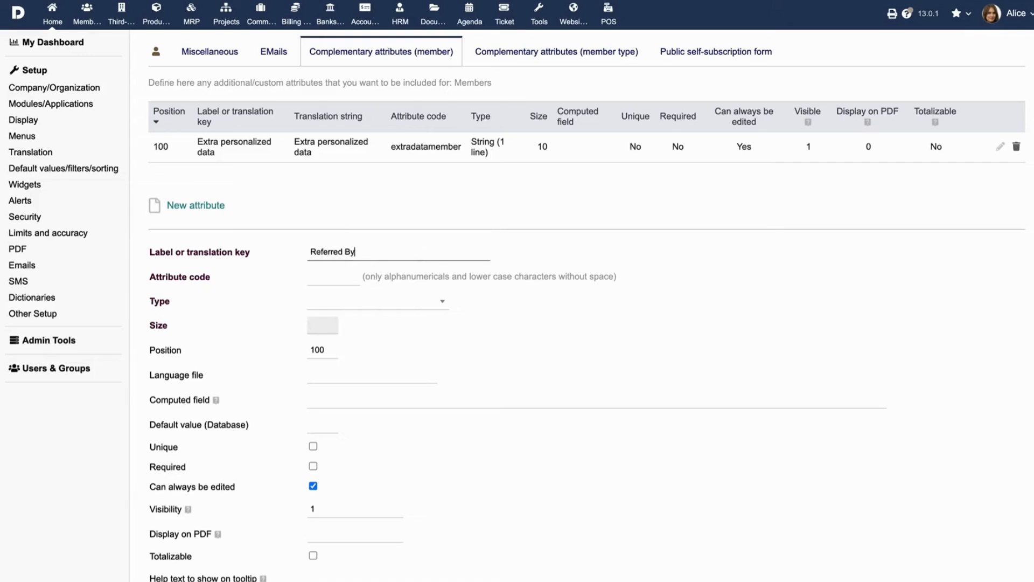
left_click(347, 279)
type("refer")
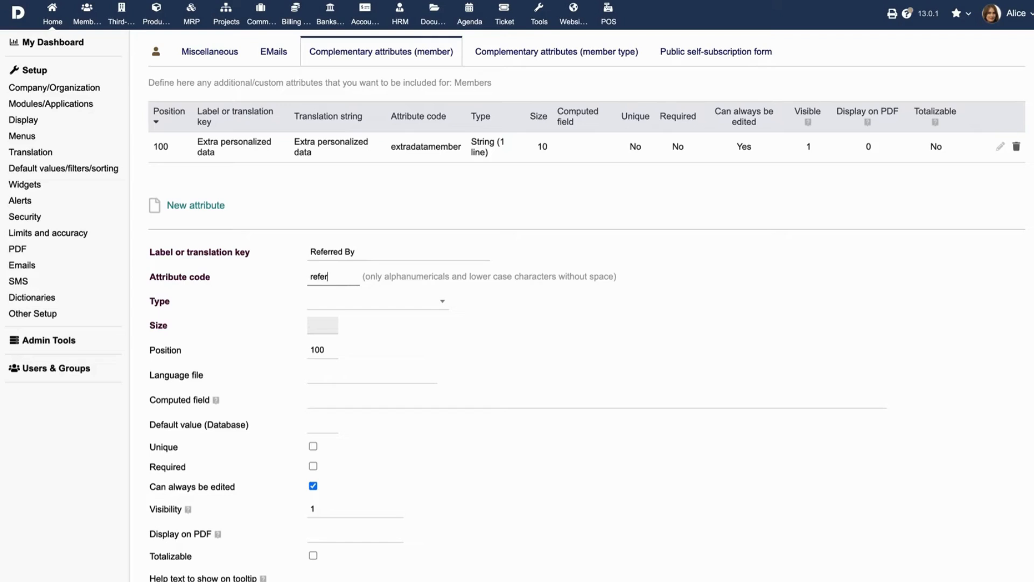
type("redby")
left_click(360, 306)
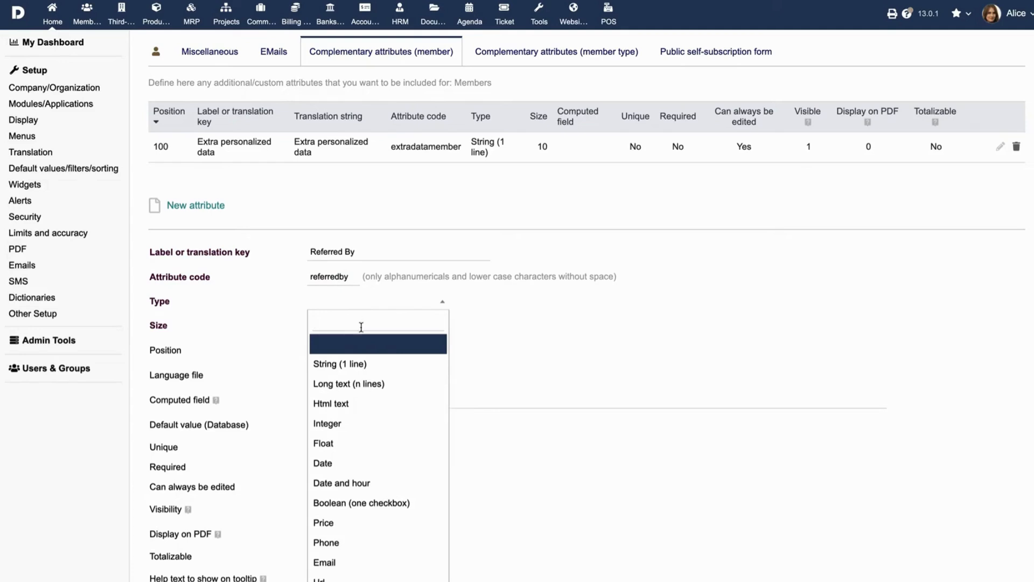
left_click(362, 364)
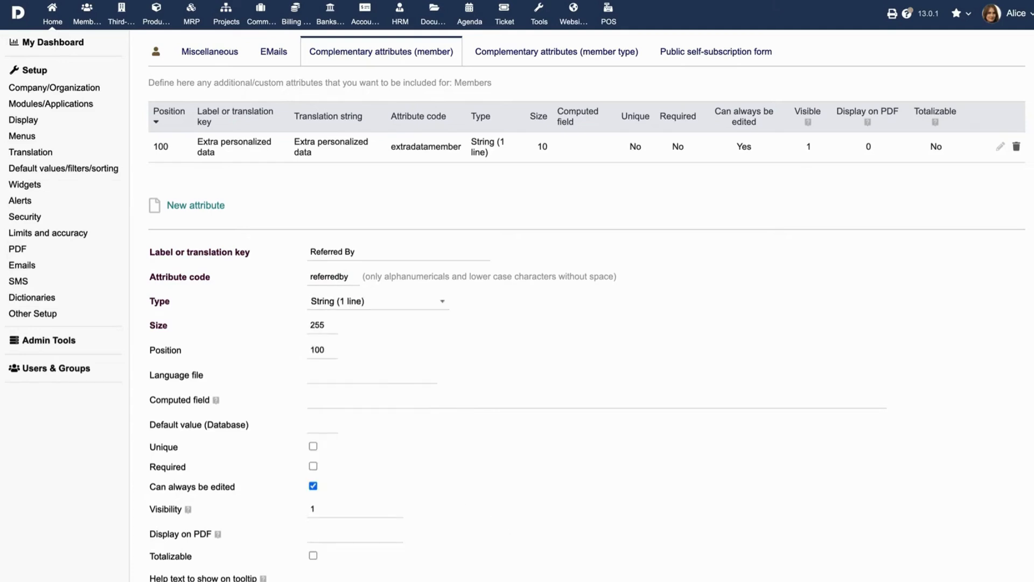